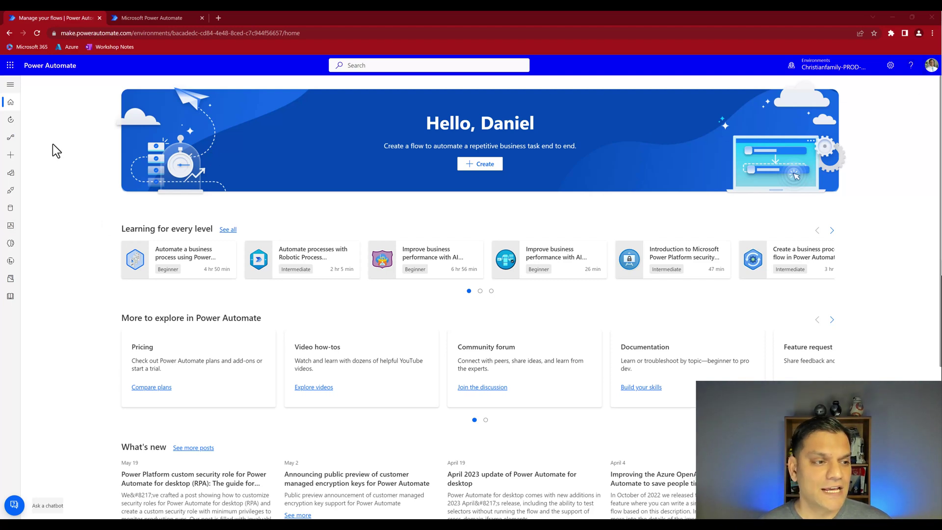
{"action": "left_click", "coordinate": [10, 85]}
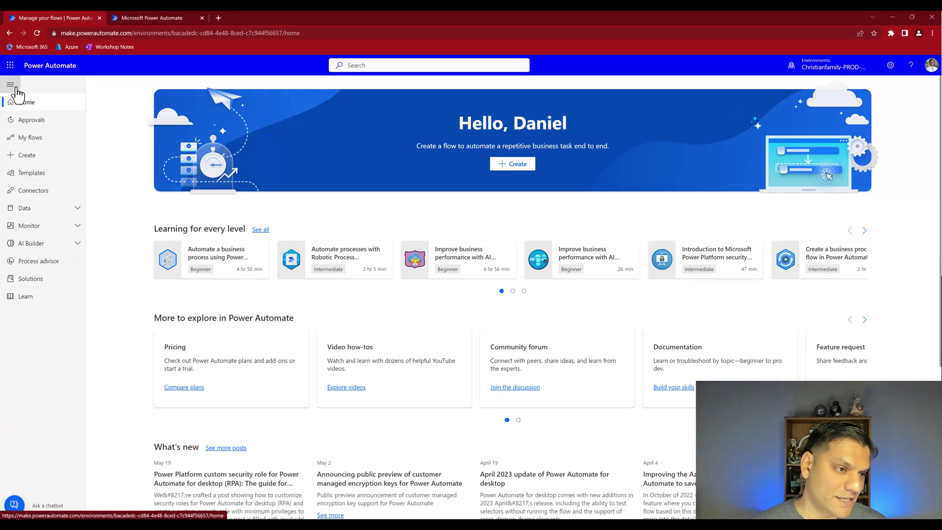
{"action": "left_click", "coordinate": [15, 88]}
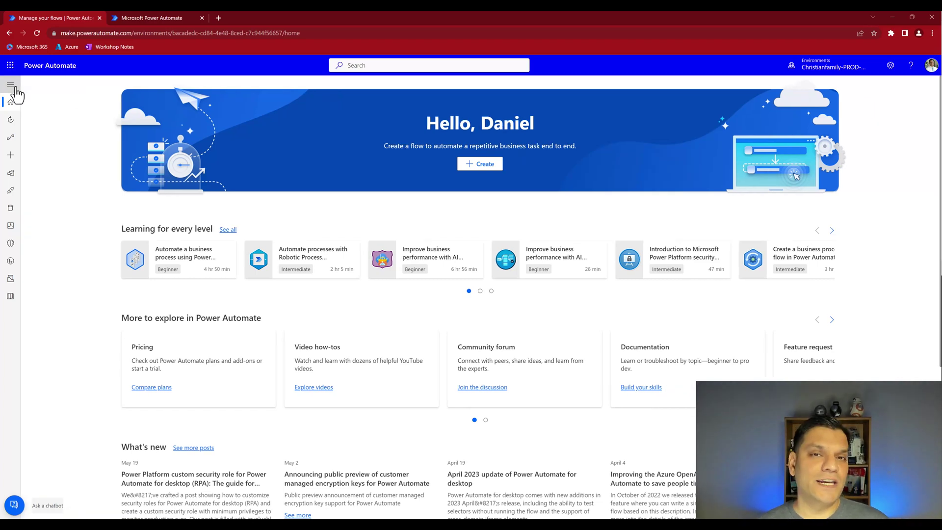
- Generate a Copilot flow from "When someone sends an email mentioning me, send me a teams message", accepting the suggested flow and connections
{"action": "left_click", "coordinate": [127, 14]}
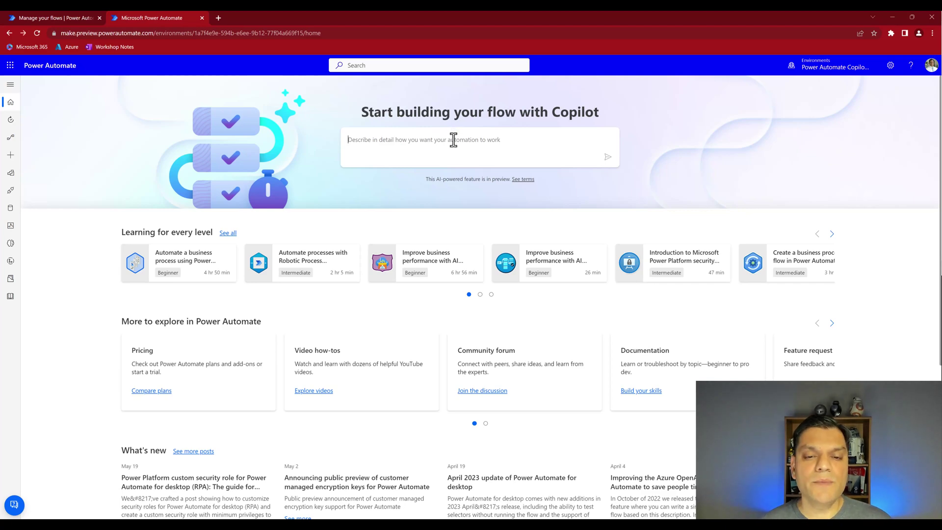
{"action": "type", "text": "When someone sends an email mentioning me, send me a teams message"}
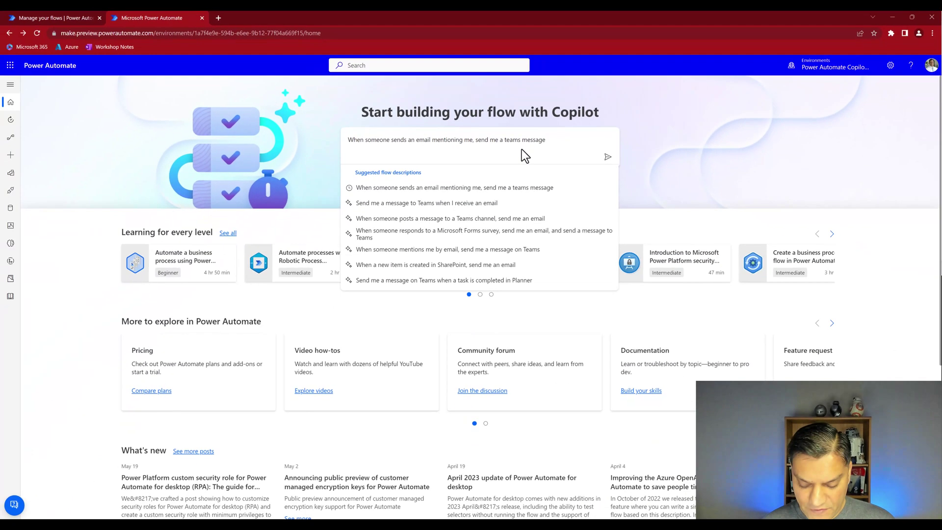
{"action": "key", "text": "Return"}
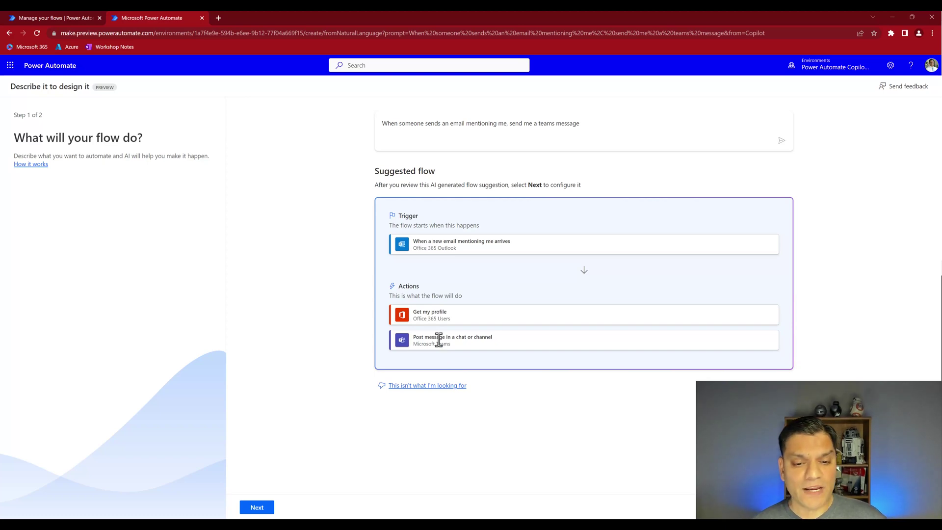
{"action": "left_click", "coordinate": [254, 508]}
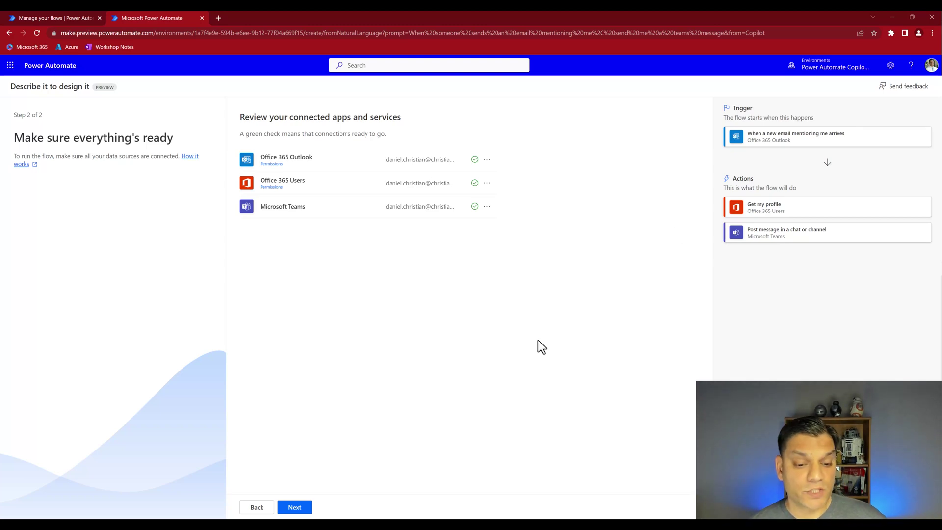
{"action": "left_click", "coordinate": [305, 508]}
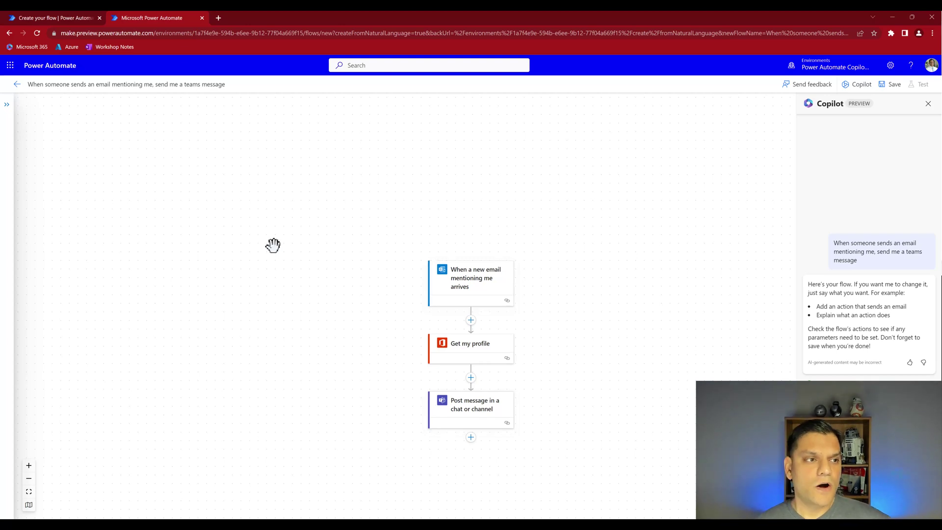
- Compare the "Without Copilot" flow's layout with the Copilot designer and its empty card-details pane
{"action": "left_click", "coordinate": [71, 15]}
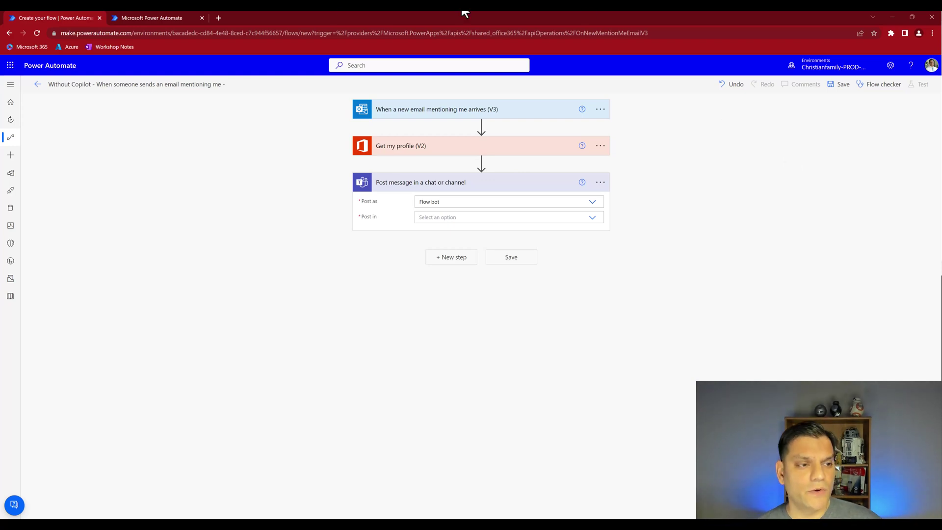
{"action": "left_click", "coordinate": [154, 15]}
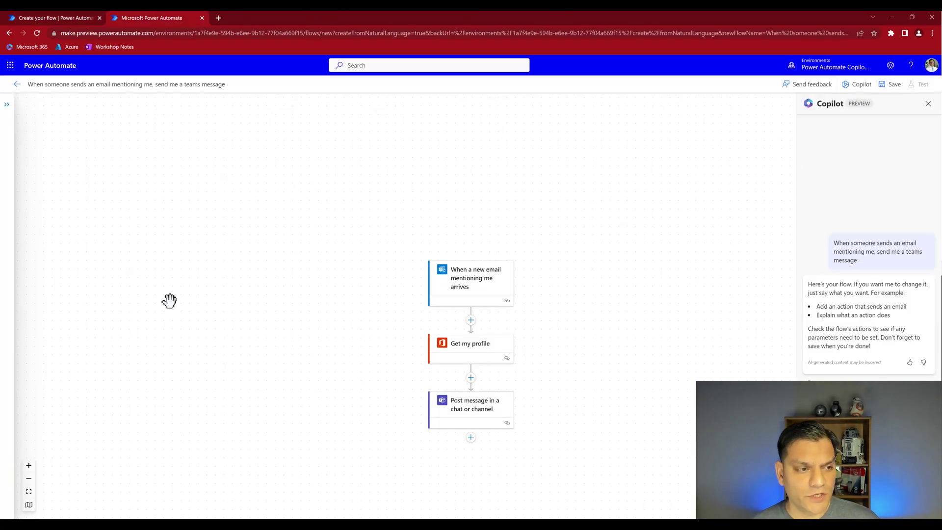
{"action": "left_click", "coordinate": [7, 105]}
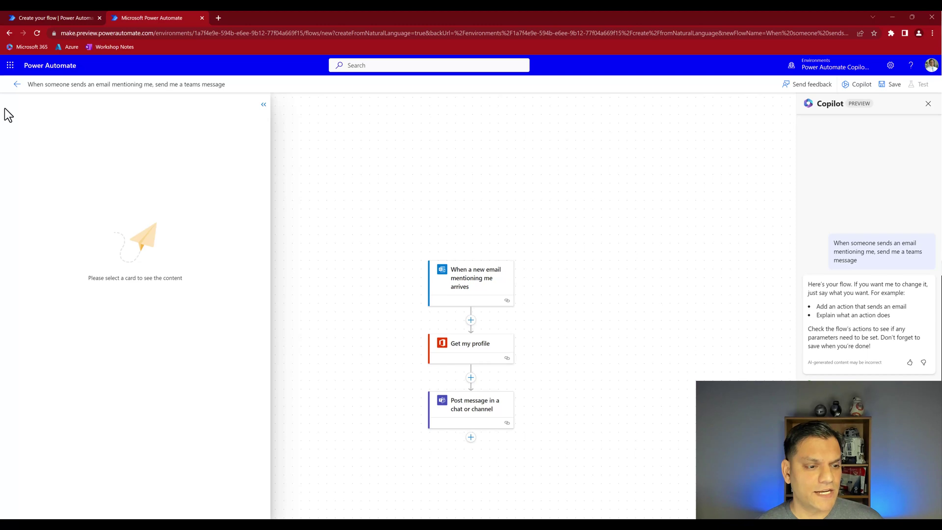
{"action": "left_click", "coordinate": [264, 105]}
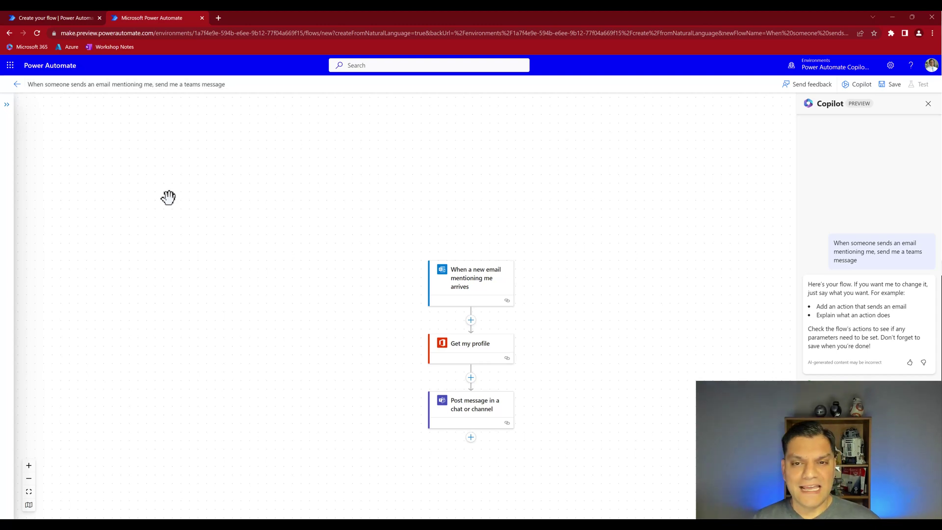
- Adjust the flow diagram's magnification, fit it to the canvas and show the minimap
{"action": "scroll", "coordinate": [343, 213], "scroll_direction": "down", "scroll_amount": 3}
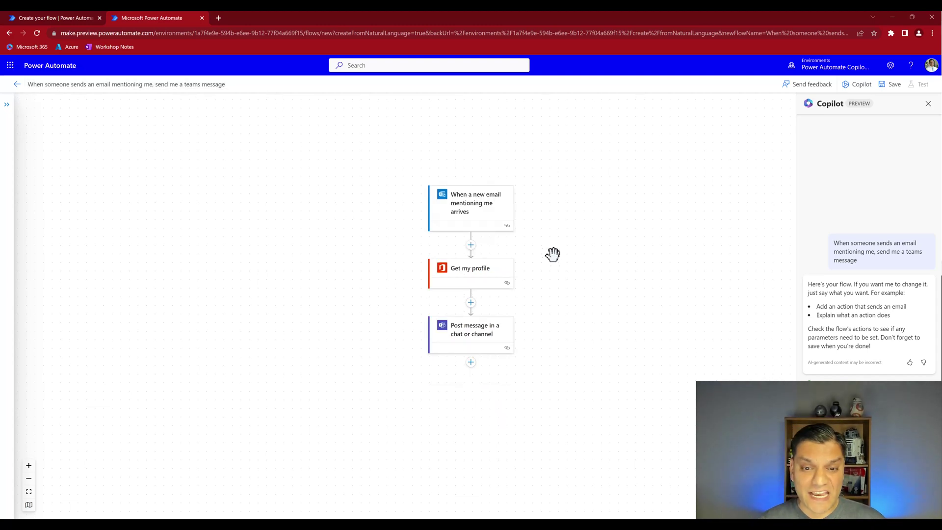
{"action": "left_click", "coordinate": [30, 469]}
{"action": "left_click", "coordinate": [30, 470]}
{"action": "left_click", "coordinate": [29, 469]}
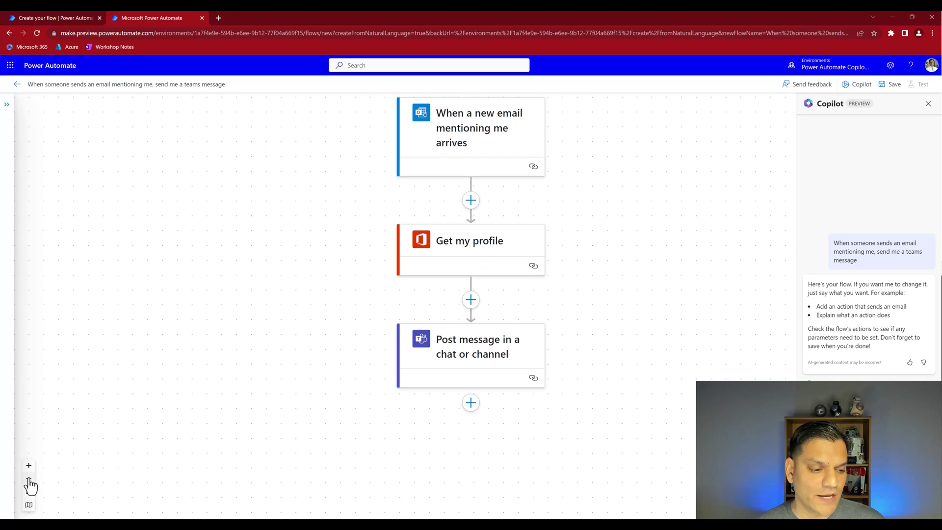
{"action": "left_click", "coordinate": [29, 479]}
{"action": "left_click", "coordinate": [29, 492]}
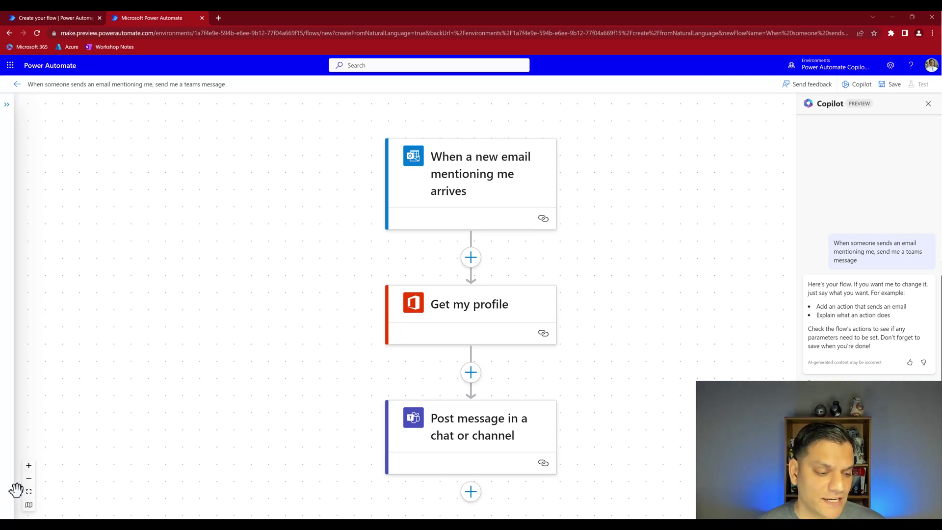
{"action": "left_click", "coordinate": [29, 506]}
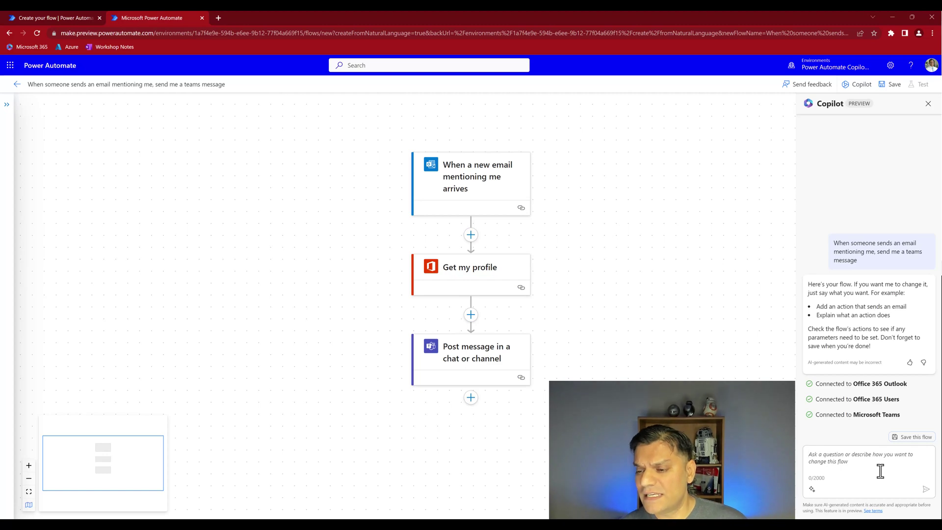
- Ask Copilot to extend the flow with the prompt "Add an action to send an email"
{"action": "type", "text": "Add an action to send an email"}
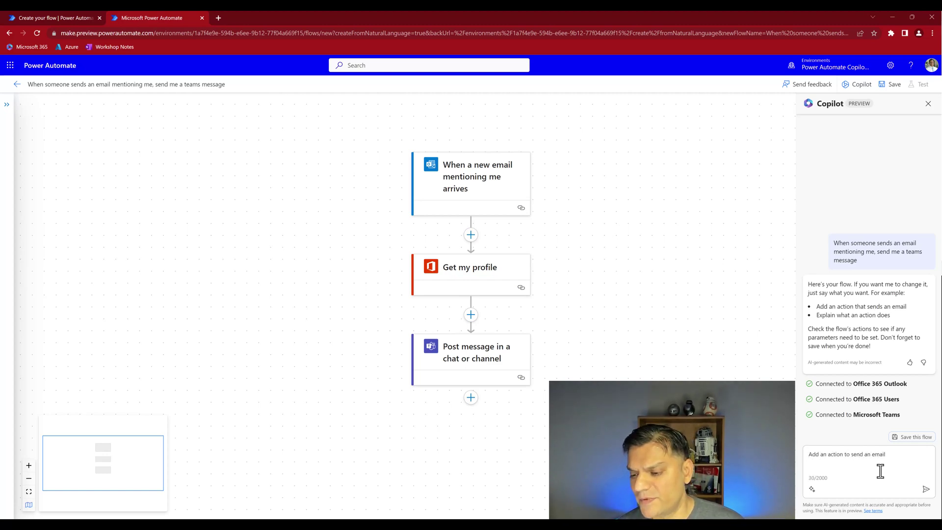
{"action": "key", "text": "Return"}
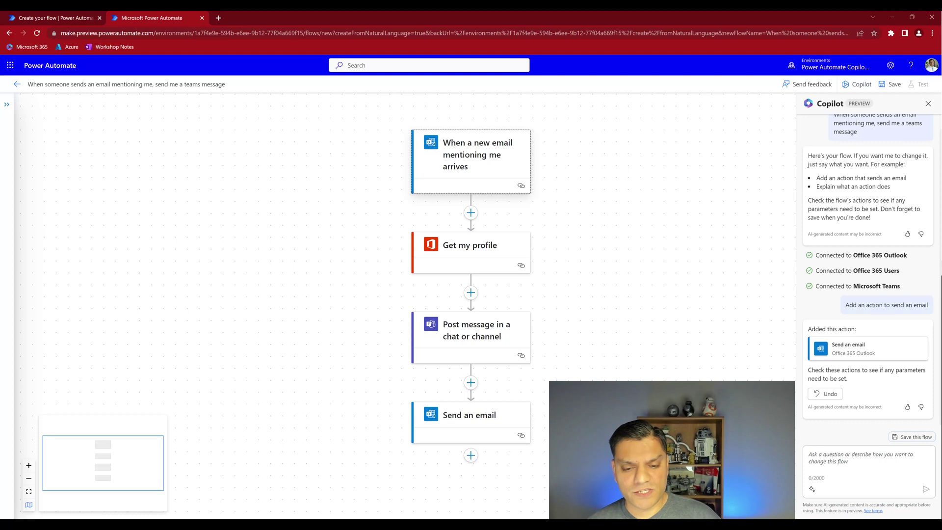
- Compare the email-mention trigger's parameters in the Copilot flow with the expanded cards of the "Without Copilot" flow
{"action": "left_click", "coordinate": [485, 161]}
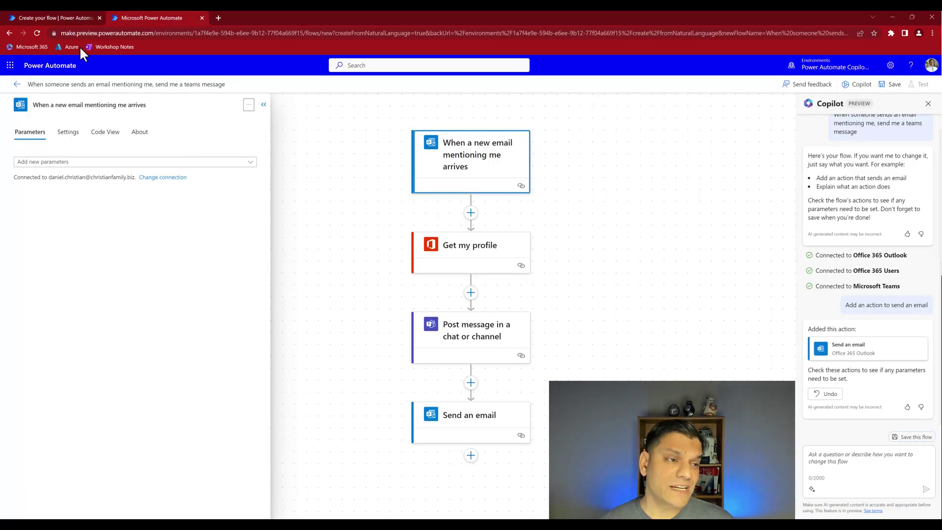
{"action": "left_click", "coordinate": [67, 13]}
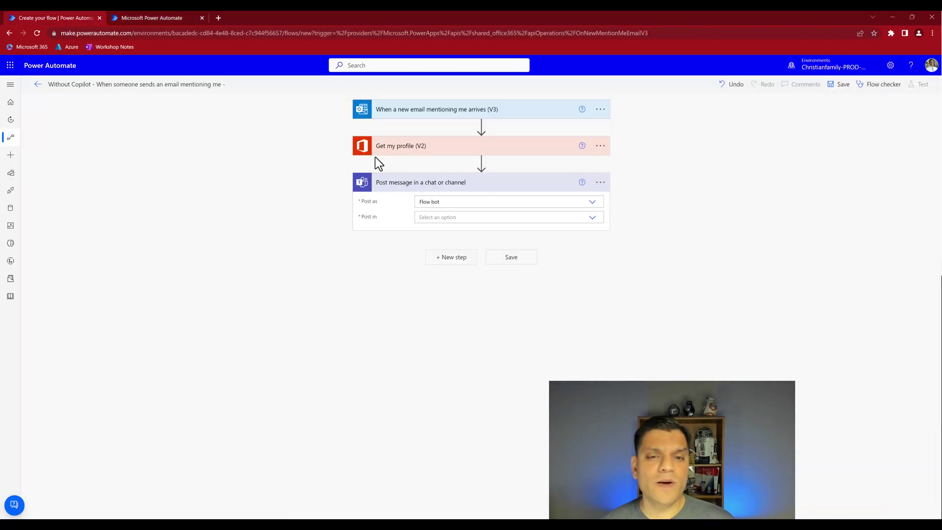
{"action": "left_click", "coordinate": [424, 115]}
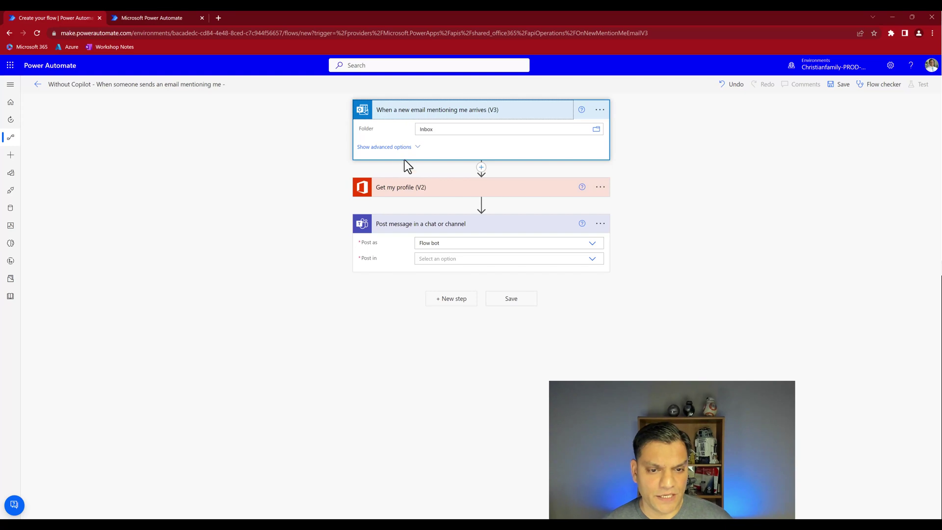
{"action": "left_click", "coordinate": [406, 189]}
{"action": "left_click", "coordinate": [400, 254]}
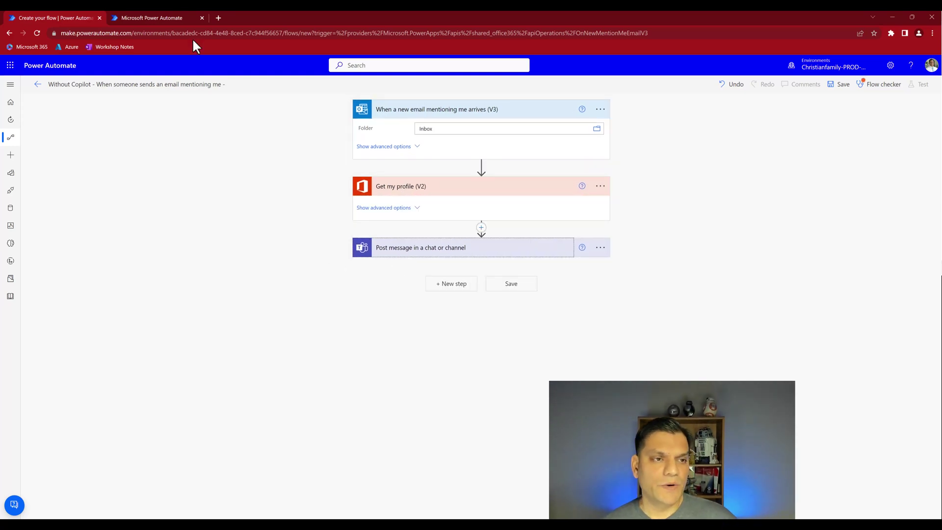
{"action": "left_click", "coordinate": [179, 15]}
{"action": "left_click", "coordinate": [503, 177]}
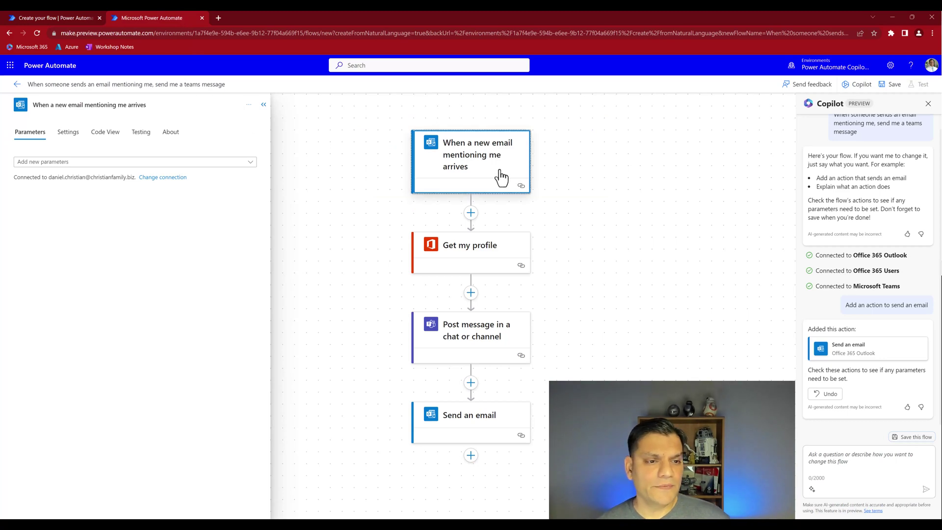
{"action": "left_click", "coordinate": [264, 105]}
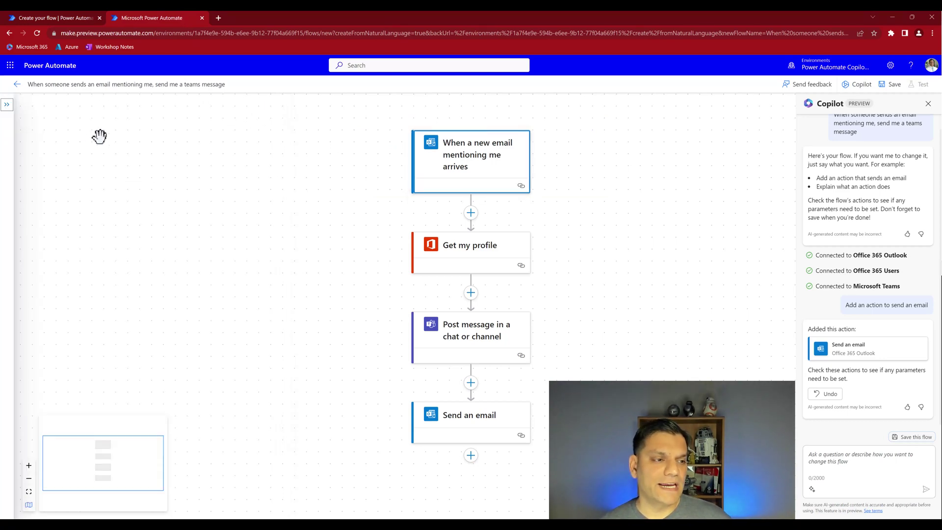
- Add the To, From and Subject Filter parameters to the "When a new email mentioning me arrives" trigger
{"action": "left_click", "coordinate": [491, 181]}
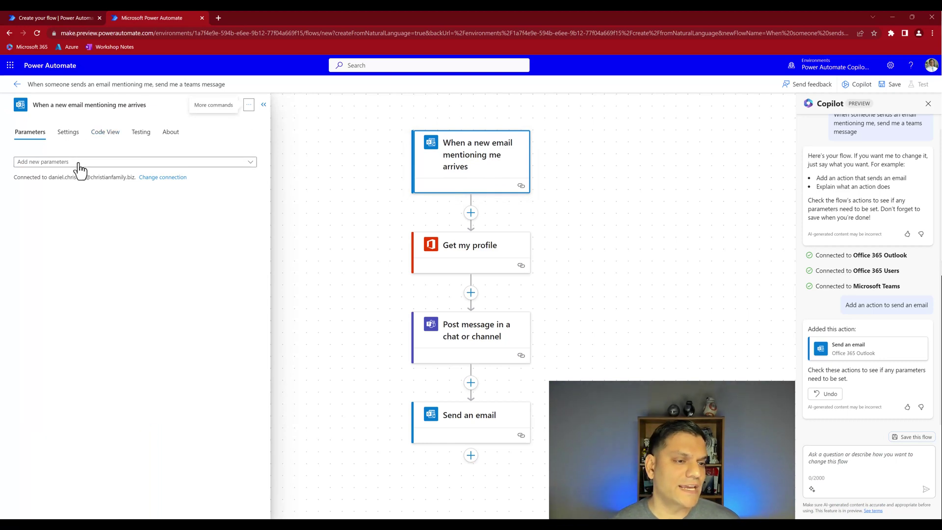
{"action": "left_click", "coordinate": [247, 165]}
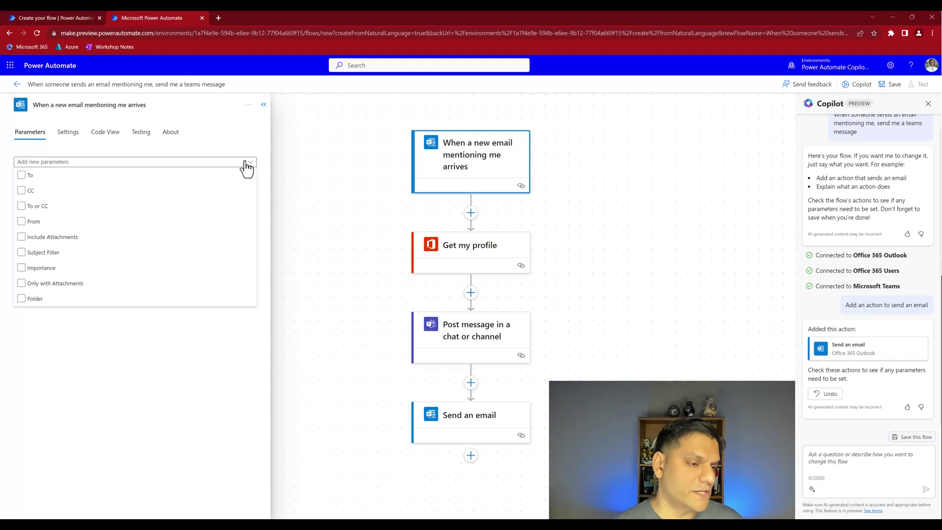
{"action": "left_click", "coordinate": [22, 177]}
{"action": "left_click", "coordinate": [22, 222]}
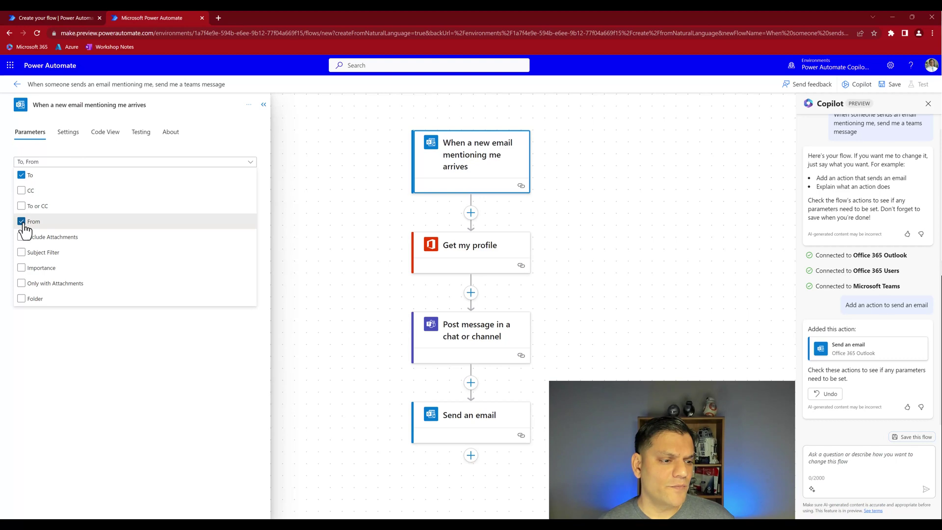
{"action": "left_click", "coordinate": [22, 253]}
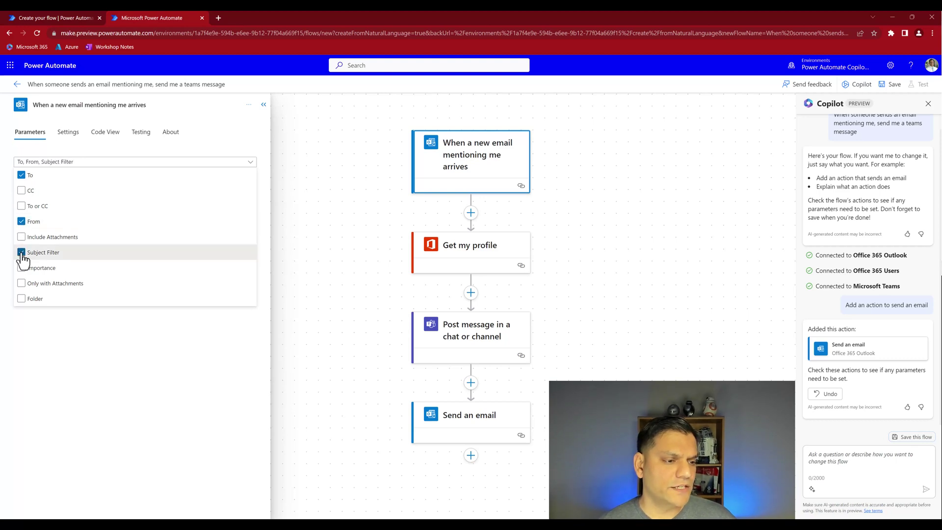
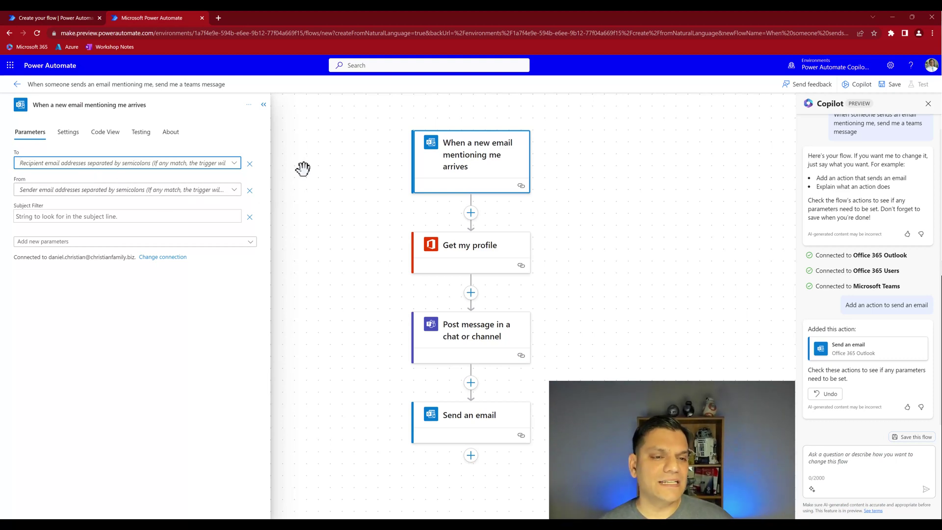
- Examine the trigger's advanced options in the "Without Copilot" flow and return to the Copilot flow without leaving its designer
{"action": "left_click", "coordinate": [73, 18]}
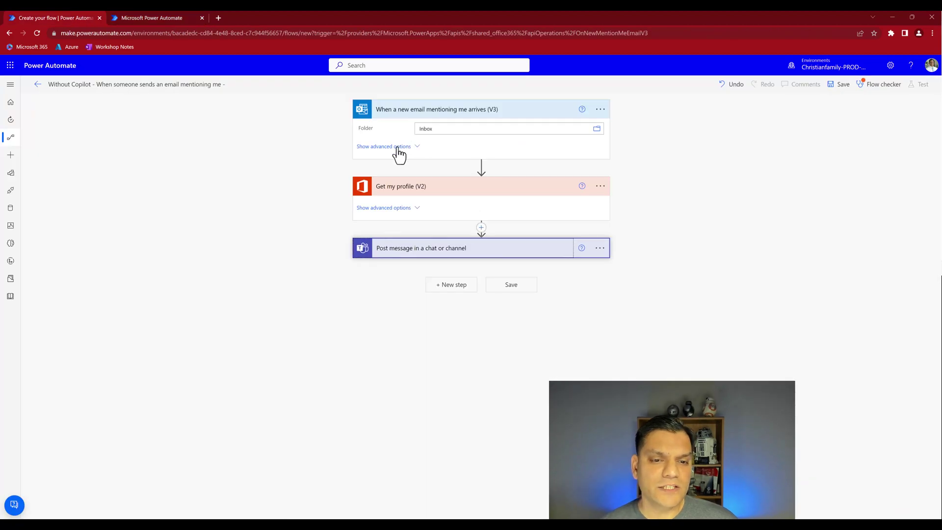
{"action": "left_click", "coordinate": [367, 149]}
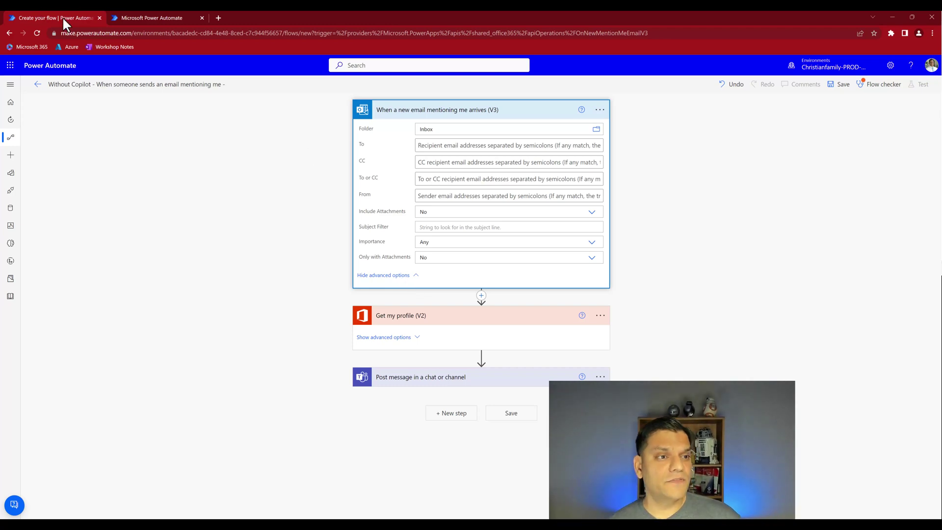
{"action": "left_click", "coordinate": [135, 18]}
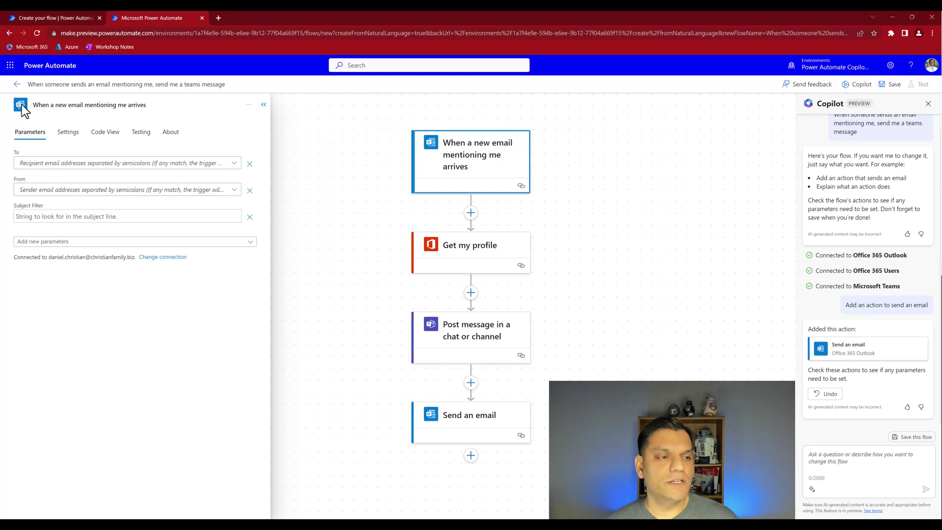
{"action": "left_click", "coordinate": [17, 84]}
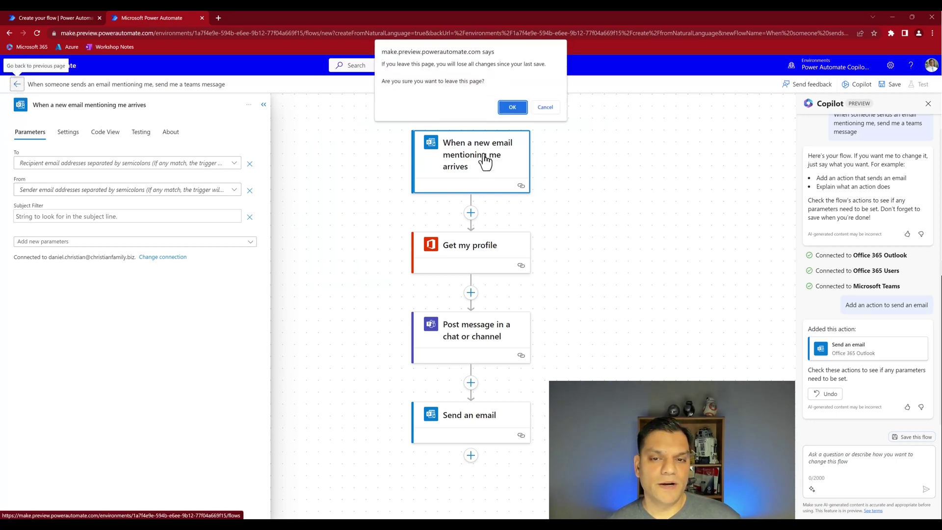
{"action": "left_click", "coordinate": [546, 107]}
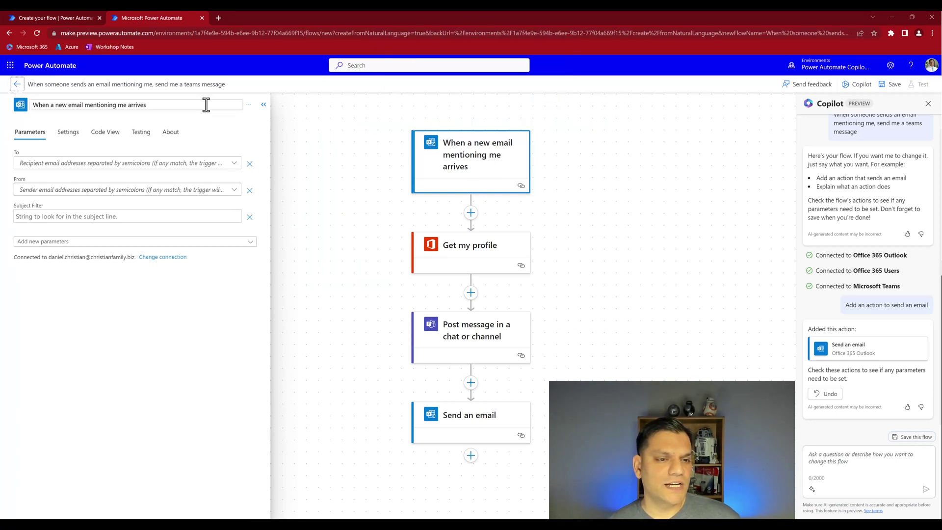
- Close the trigger's details and open the parameters of the Get my profile action
{"action": "left_click", "coordinate": [263, 105]}
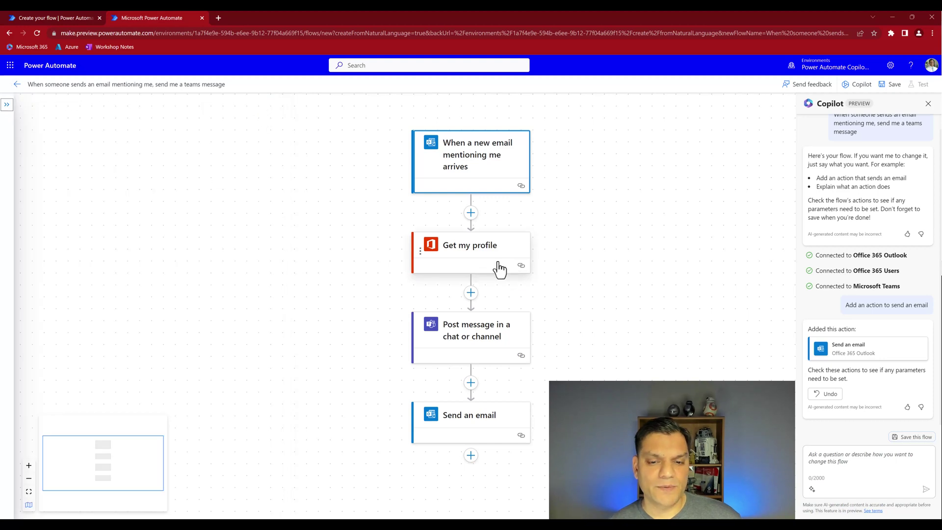
{"action": "left_click", "coordinate": [510, 246]}
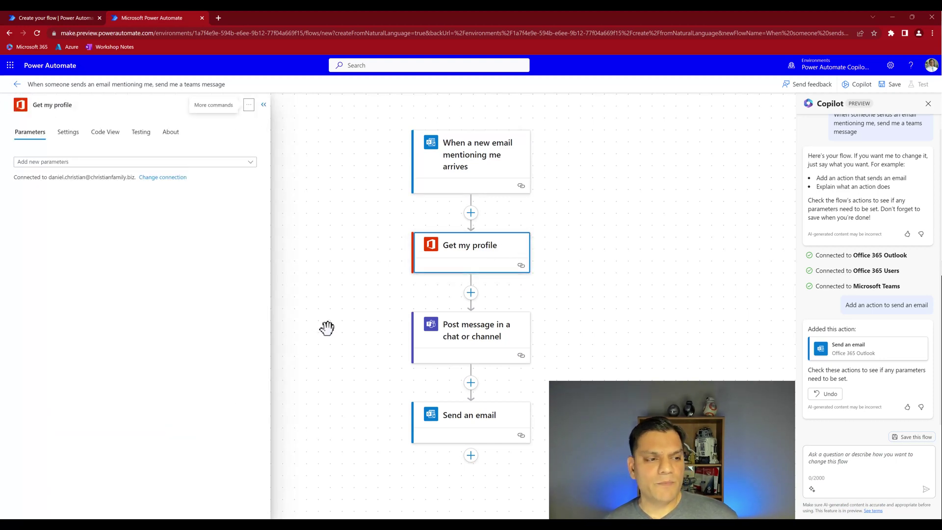
- Examine the Get my profile action's General settings and its code in the Copilot flow
{"action": "left_click", "coordinate": [68, 134]}
{"action": "left_click", "coordinate": [24, 154]}
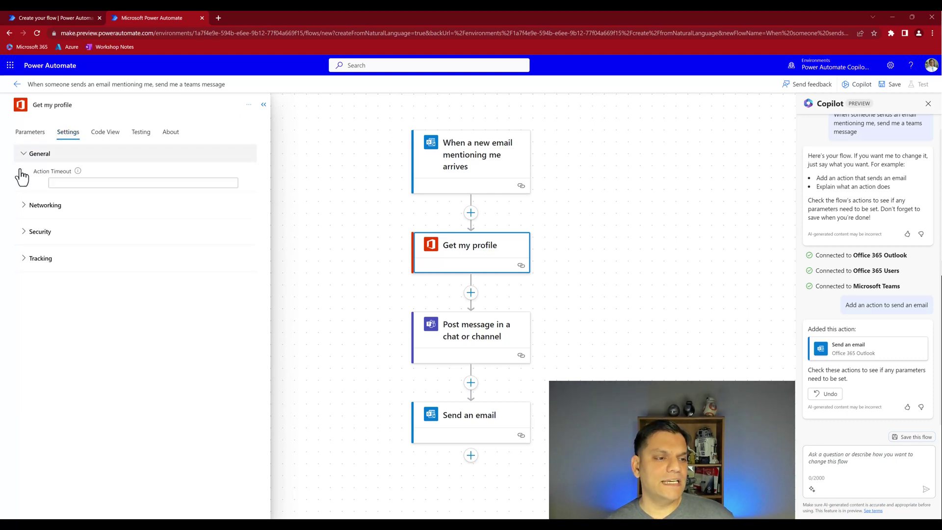
{"action": "left_click", "coordinate": [107, 133]}
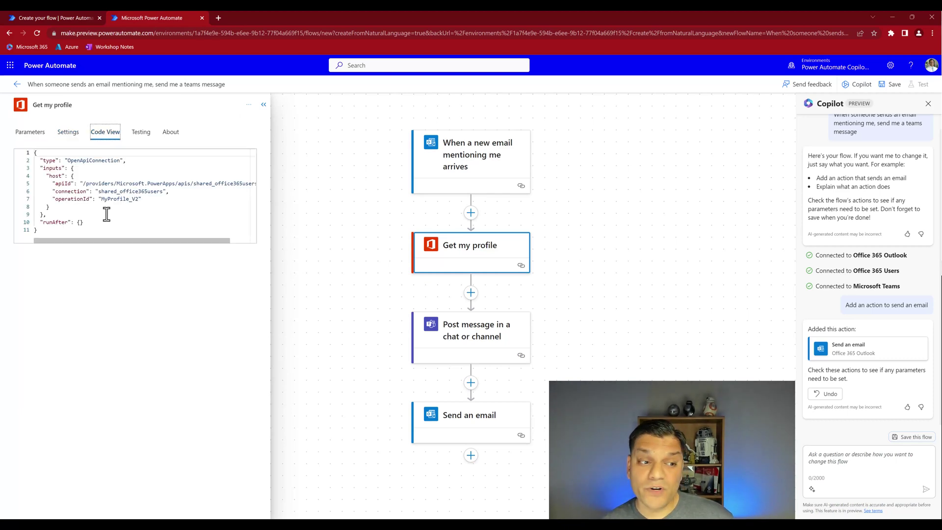
- Peek at the Get my profile (V2) code in the "Without Copilot" flow, close it and return to the Copilot flow
{"action": "left_click", "coordinate": [56, 15]}
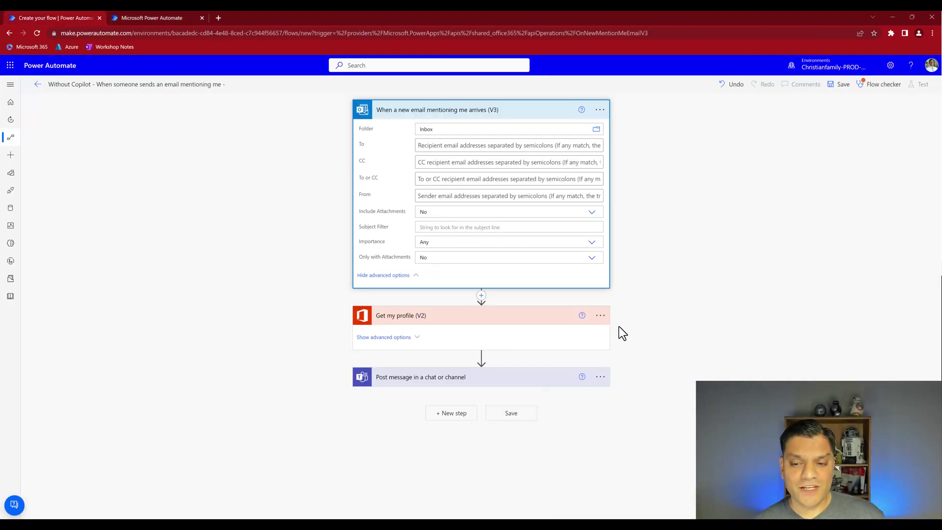
{"action": "left_click", "coordinate": [600, 315]}
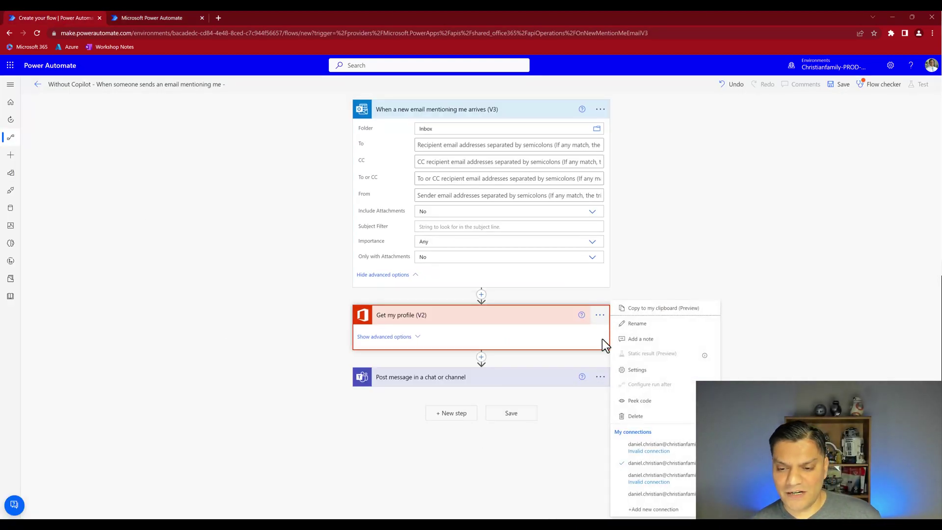
{"action": "left_click", "coordinate": [637, 401]}
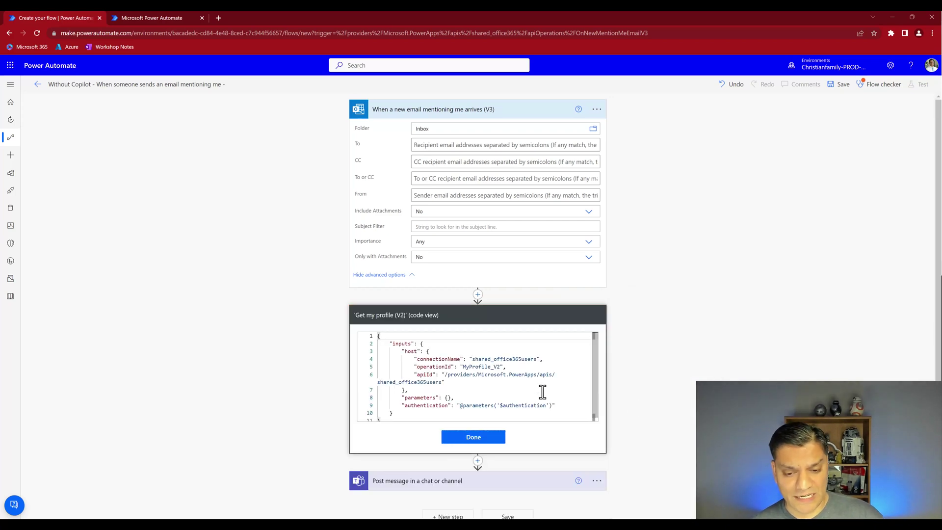
{"action": "left_click", "coordinate": [481, 439]}
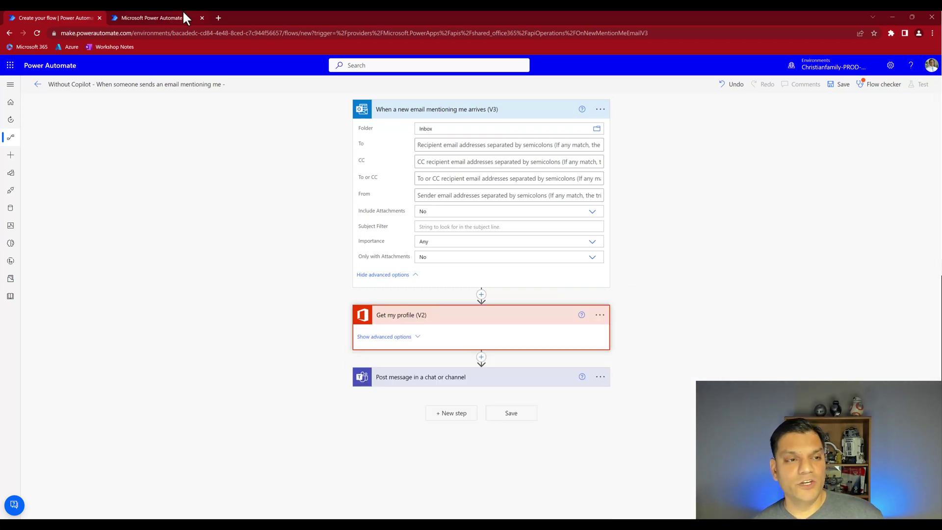
{"action": "left_click", "coordinate": [183, 15]}
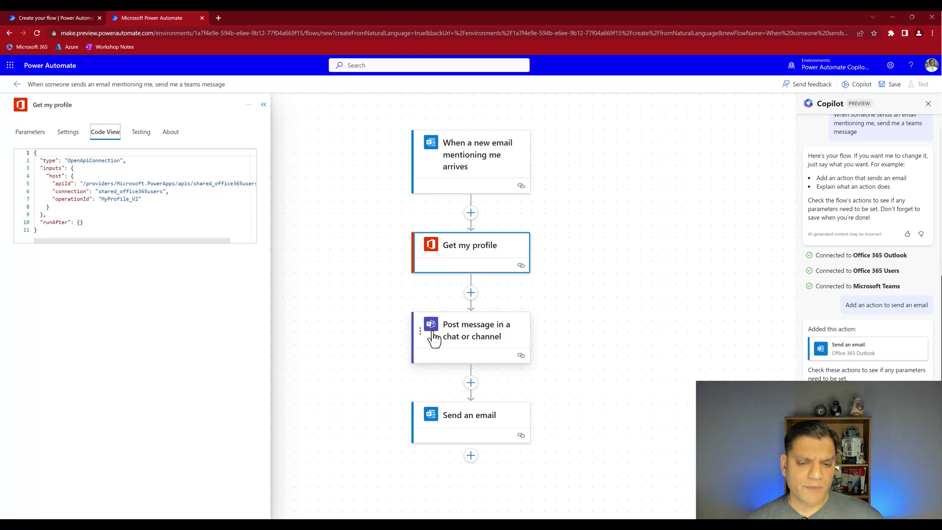
- Set the Post message in a chat or channel action to post in Channel, with team Company and channel General
{"action": "left_click", "coordinate": [482, 327]}
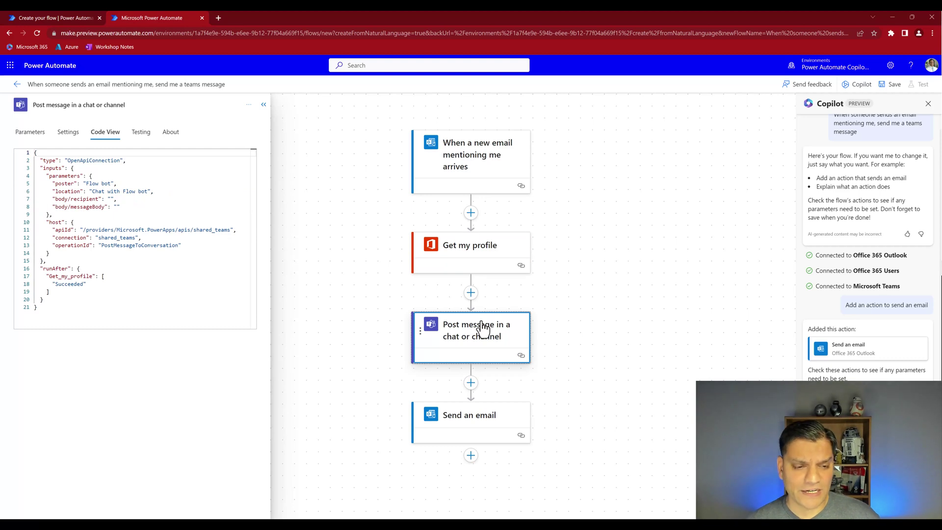
{"action": "left_click", "coordinate": [36, 140]}
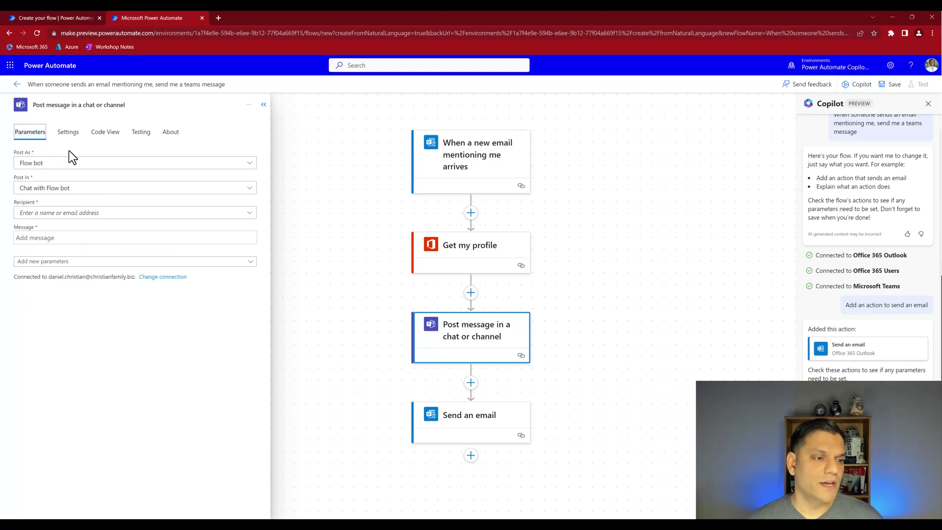
{"action": "left_click", "coordinate": [64, 191]}
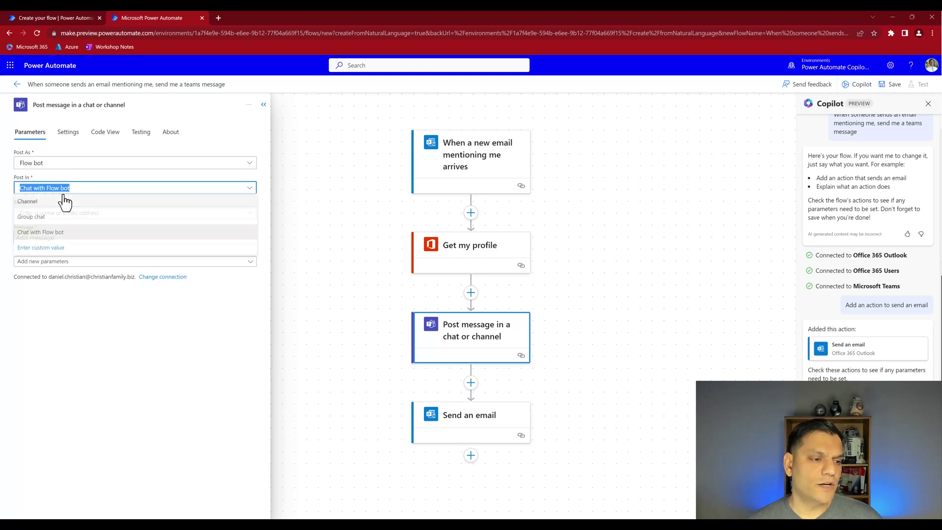
{"action": "left_click", "coordinate": [56, 204]}
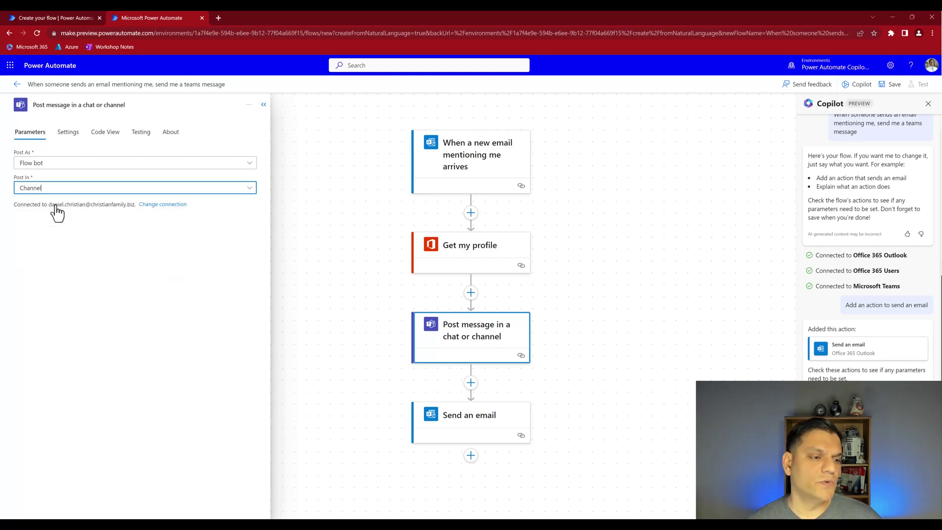
{"action": "left_click", "coordinate": [249, 216]}
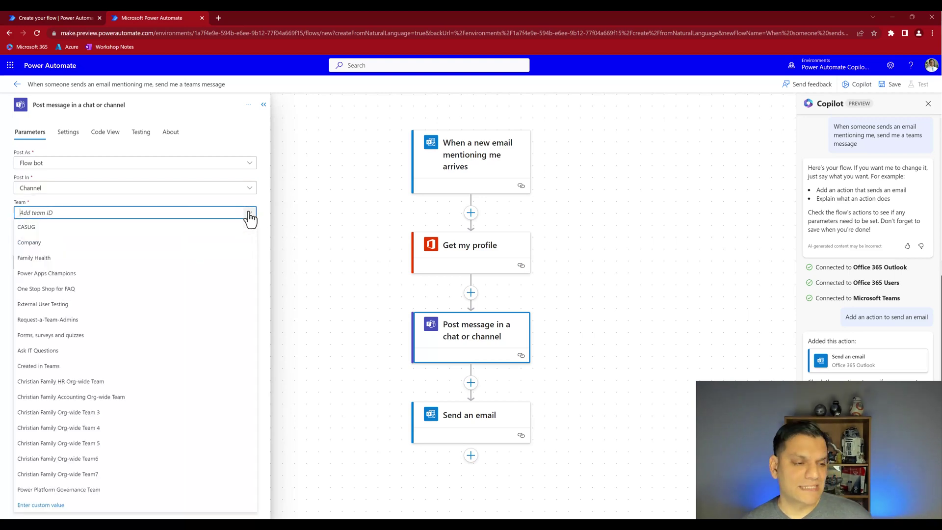
{"action": "left_click", "coordinate": [122, 245]}
{"action": "left_click", "coordinate": [159, 241]}
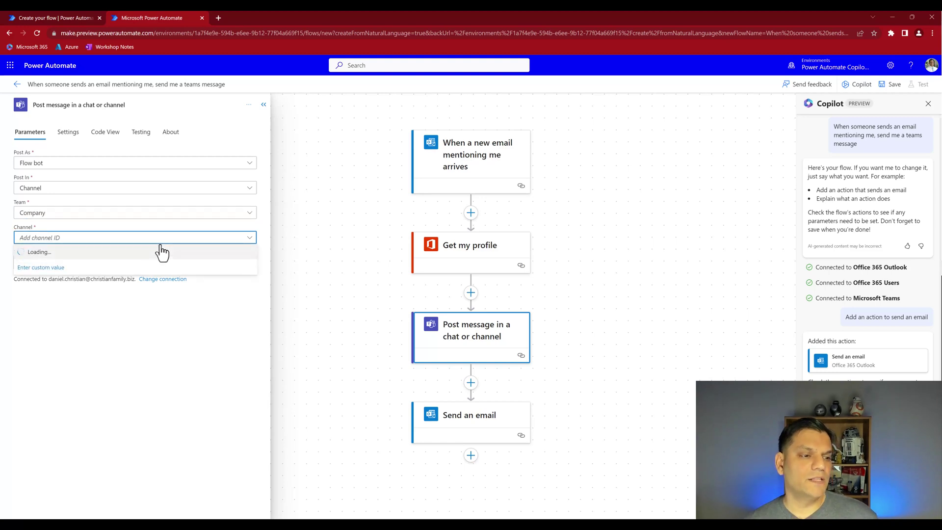
{"action": "left_click", "coordinate": [107, 269]}
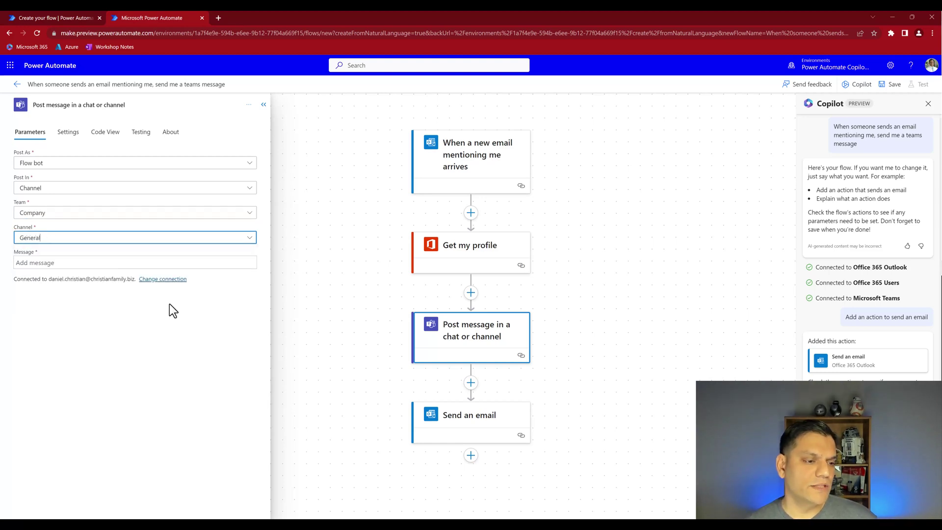
- Open the expression editor for the Message parameter and examine the dynamic content from the profile action and email trigger
{"action": "left_click", "coordinate": [119, 260]}
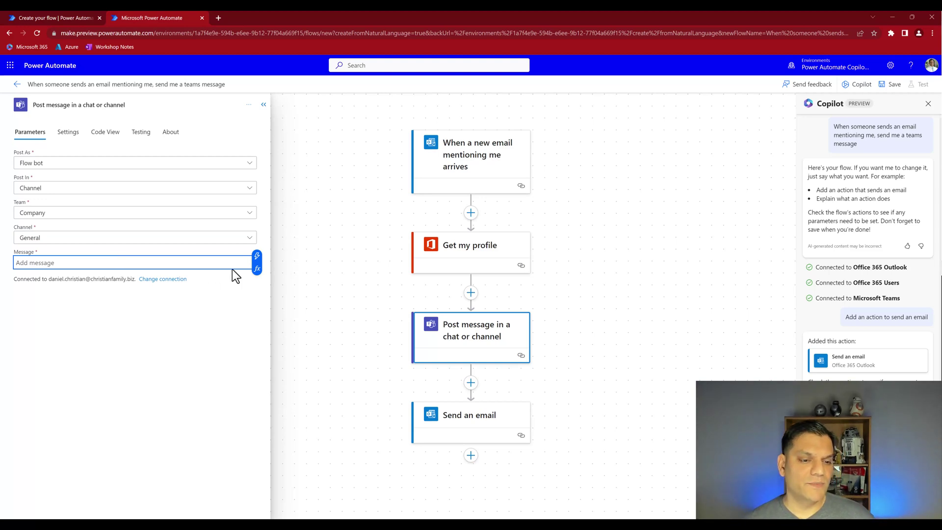
{"action": "left_click", "coordinate": [257, 269]}
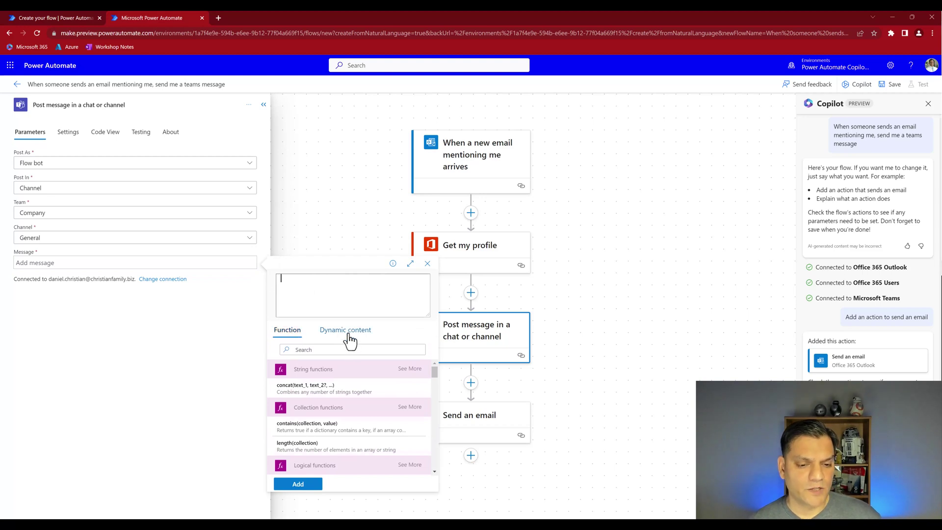
{"action": "left_click", "coordinate": [346, 330]}
{"action": "scroll", "coordinate": [309, 371], "scroll_direction": "down", "scroll_amount": 2}
{"action": "scroll", "coordinate": [311, 372], "scroll_direction": "up", "scroll_amount": 2}
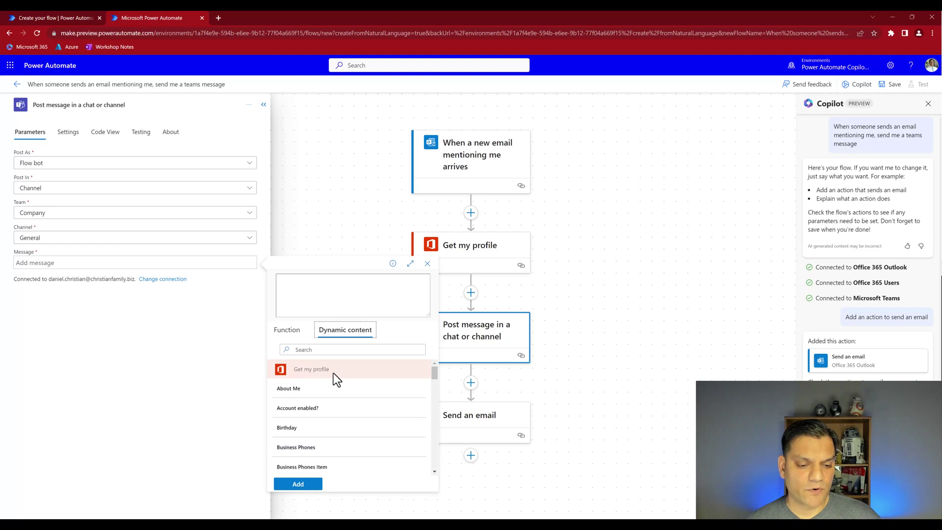
{"action": "scroll", "coordinate": [333, 377], "scroll_direction": "down", "scroll_amount": 10}
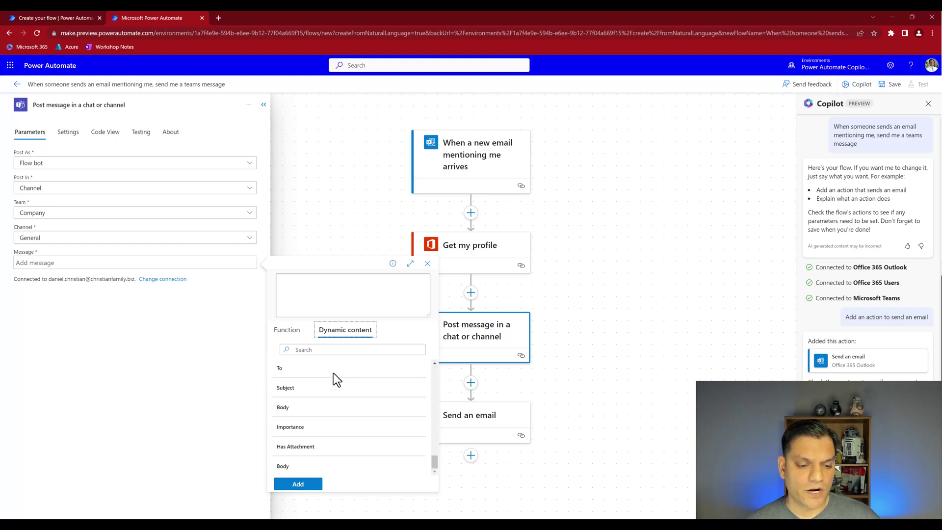
{"action": "scroll", "coordinate": [333, 375], "scroll_direction": "up", "scroll_amount": 3}
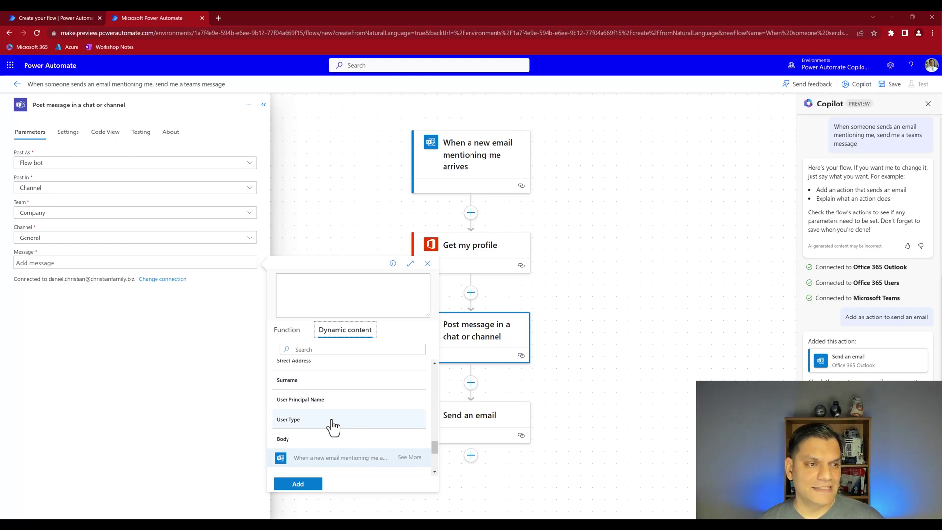
- Expand the Post message action in the "Without Copilot" flow and examine the dynamic content offered for a custom Post in value
{"action": "left_click", "coordinate": [74, 18]}
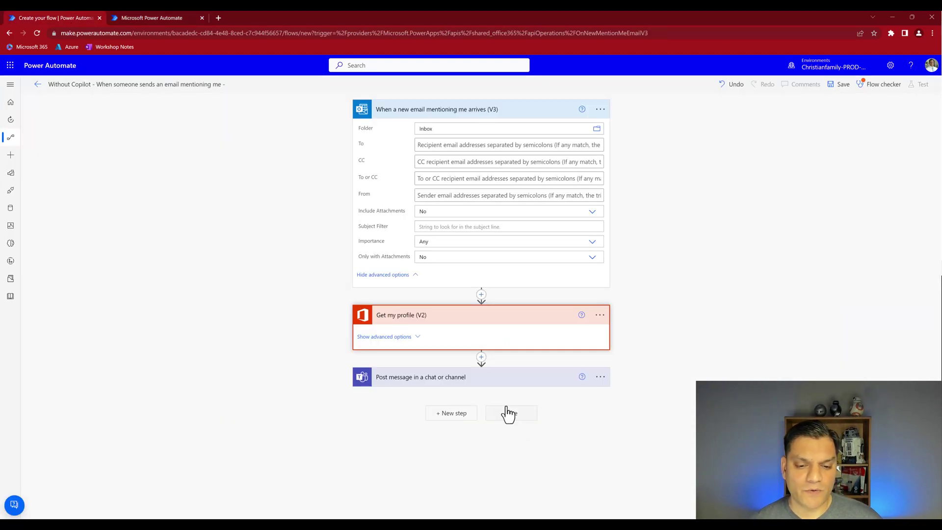
{"action": "left_click", "coordinate": [498, 380]}
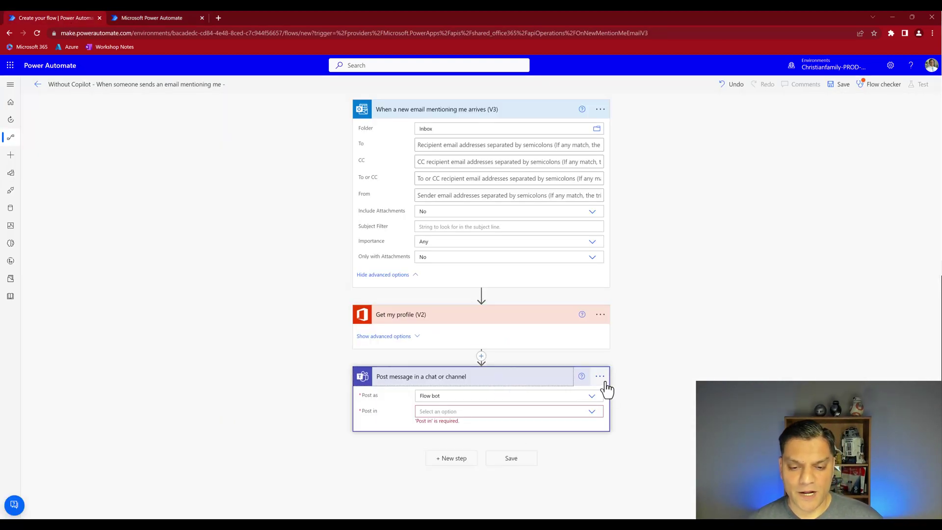
{"action": "left_click", "coordinate": [524, 412]}
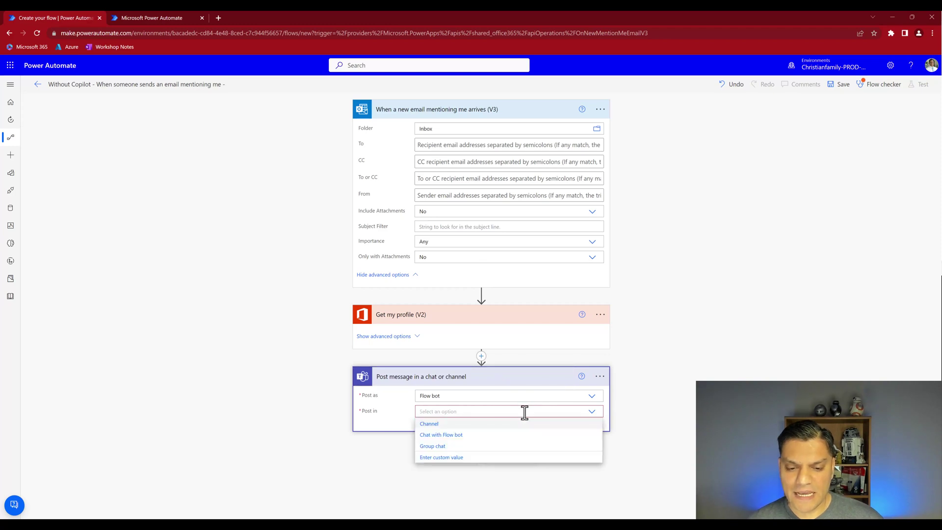
{"action": "left_click", "coordinate": [452, 457]}
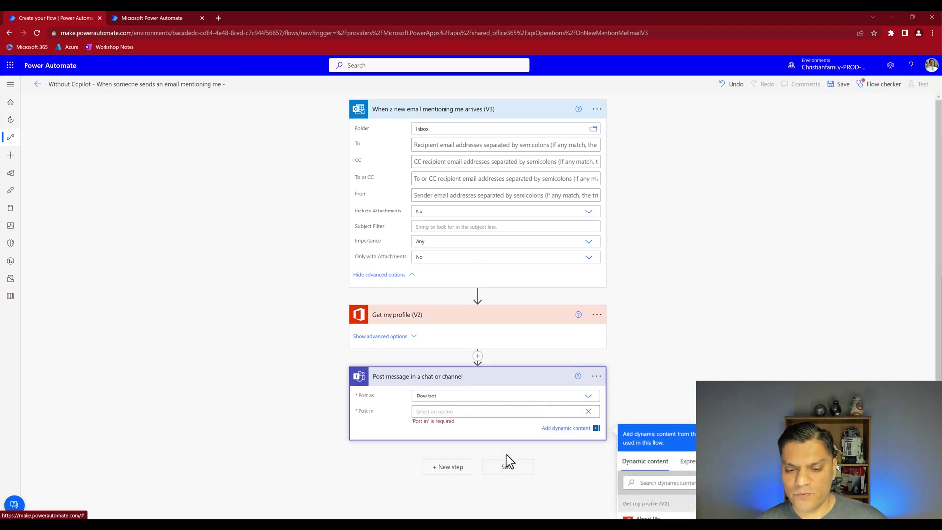
{"action": "scroll", "coordinate": [508, 461], "scroll_direction": "down", "scroll_amount": 2}
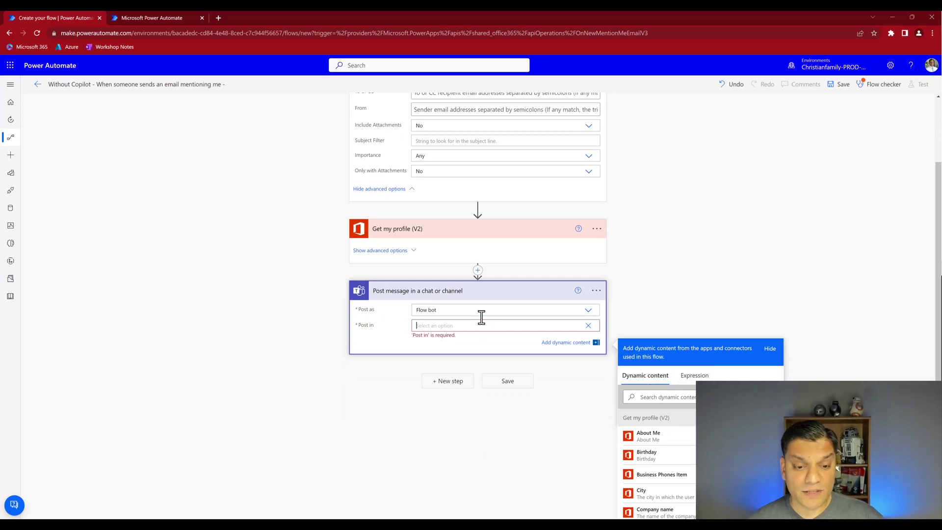
- Return to the Copilot flow, close the Message parameter's expression editor and save the flow
{"action": "left_click", "coordinate": [147, 18]}
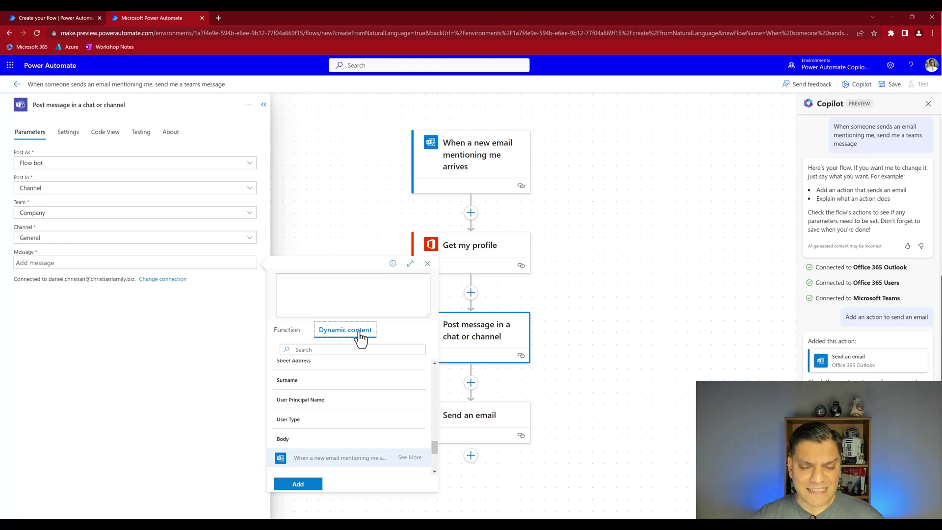
{"action": "left_click", "coordinate": [338, 228]}
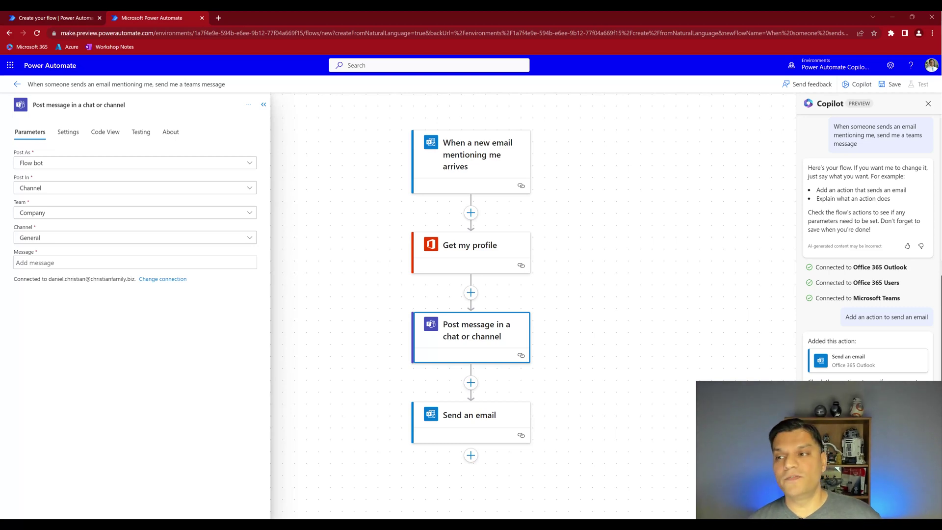
{"action": "left_click", "coordinate": [890, 84]}
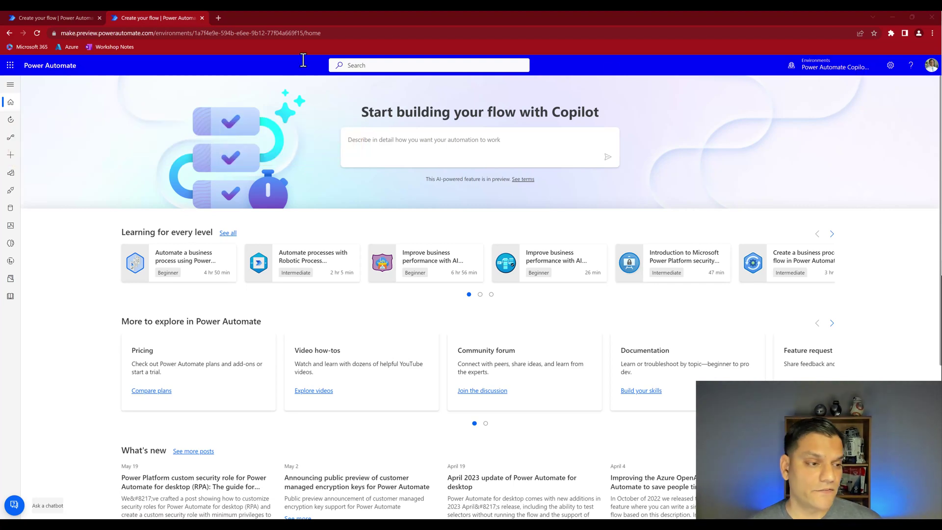
- Open the flow creation page in the Copilot environment and compare it with the production environment's creation page
{"action": "left_click", "coordinate": [11, 156]}
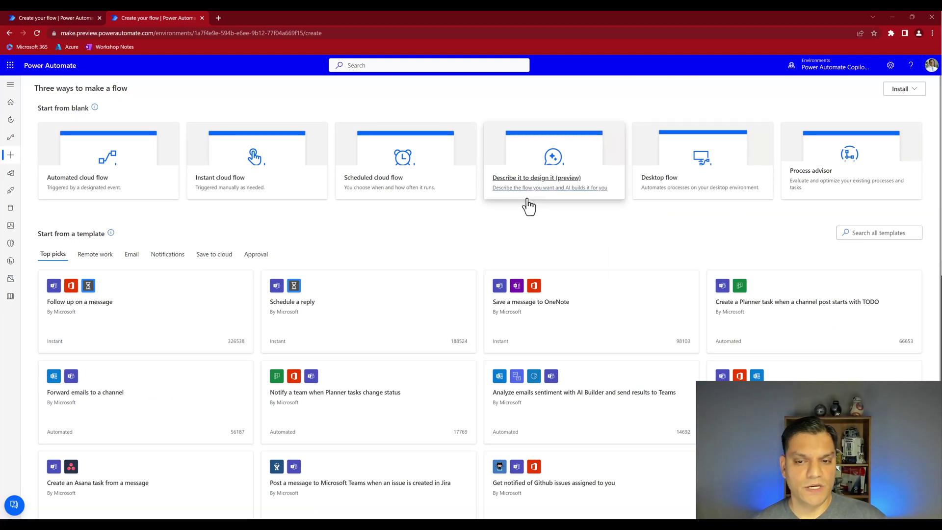
{"action": "left_click", "coordinate": [12, 18]}
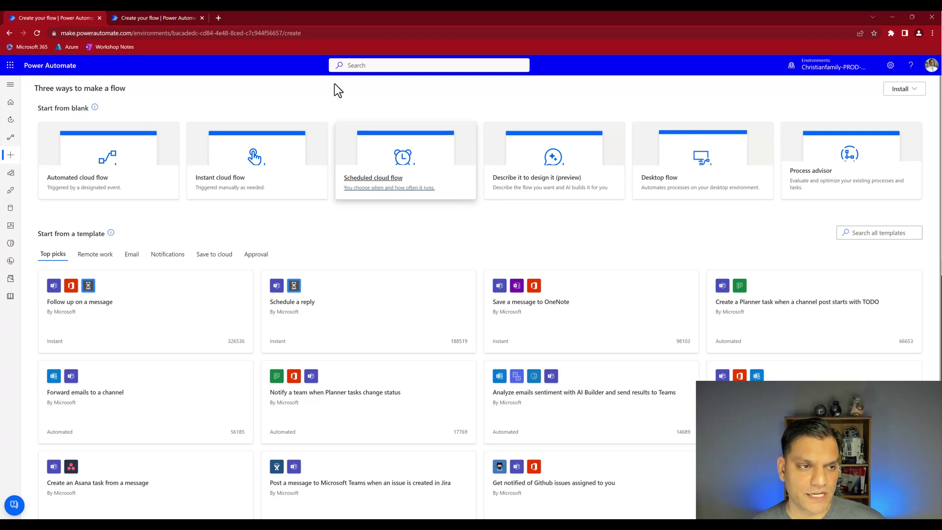
{"action": "left_click", "coordinate": [170, 15]}
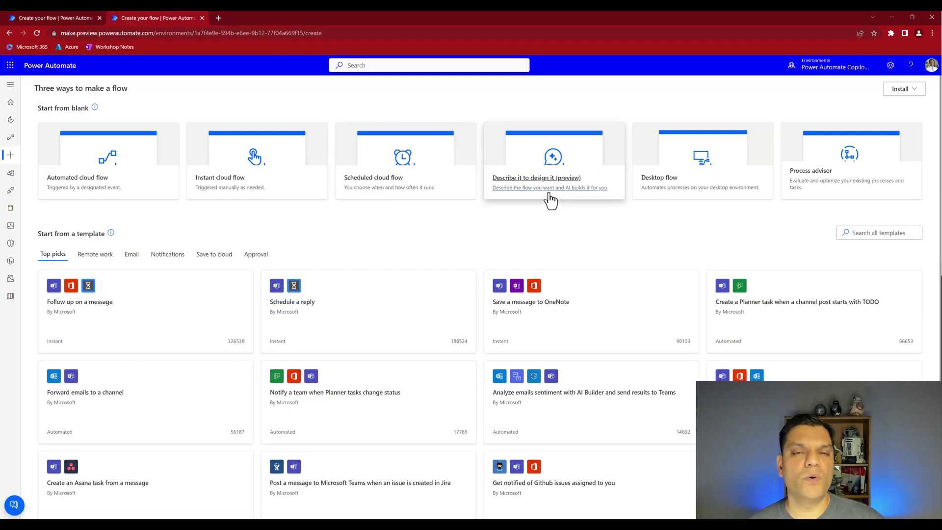
- Start a Describe it to design it flow using "When someone sends an email mentioning me, send me a teams message" and proceed to the connections review
{"action": "left_click", "coordinate": [541, 177]}
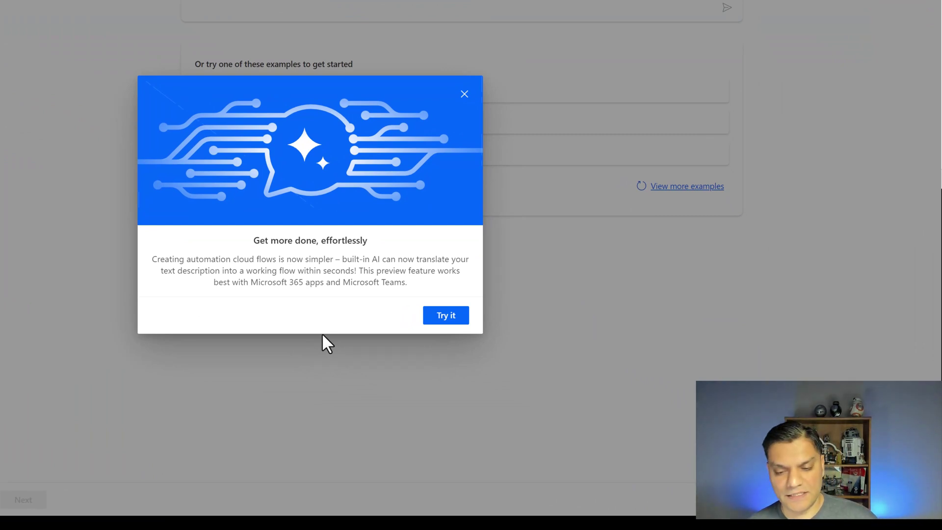
{"action": "left_click", "coordinate": [446, 315]}
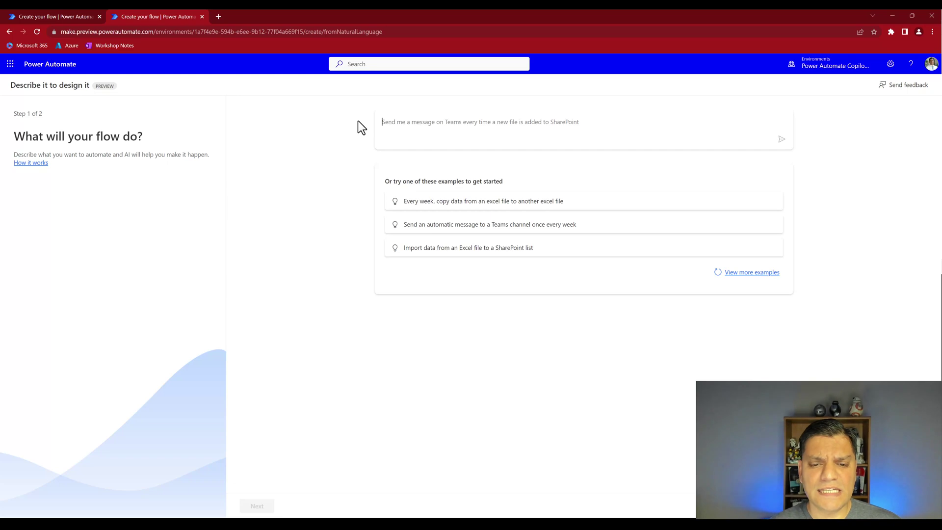
{"action": "type", "text": "when some"}
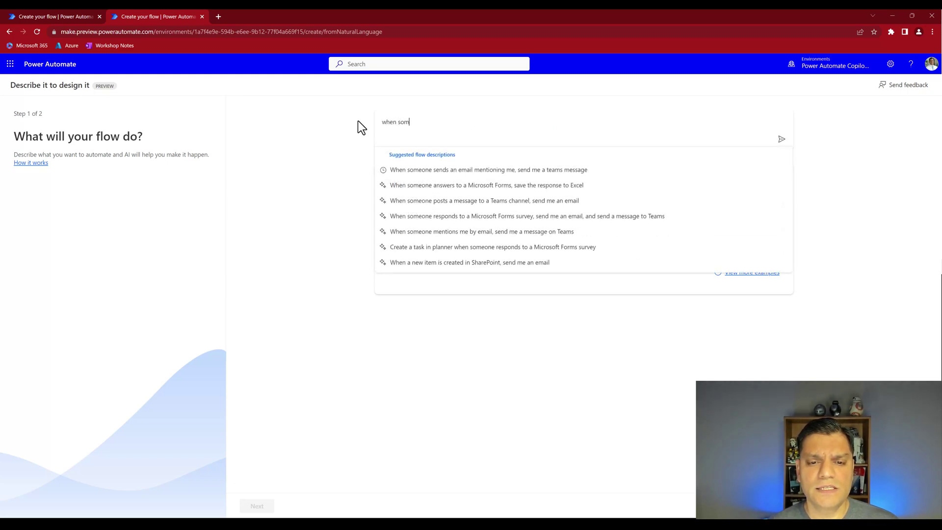
{"action": "left_click", "coordinate": [472, 175]}
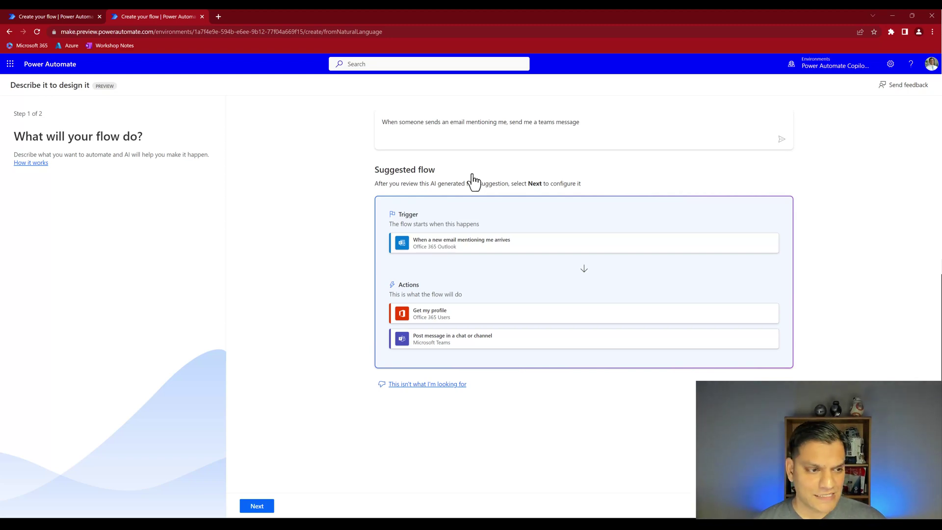
{"action": "left_click", "coordinate": [250, 506]}
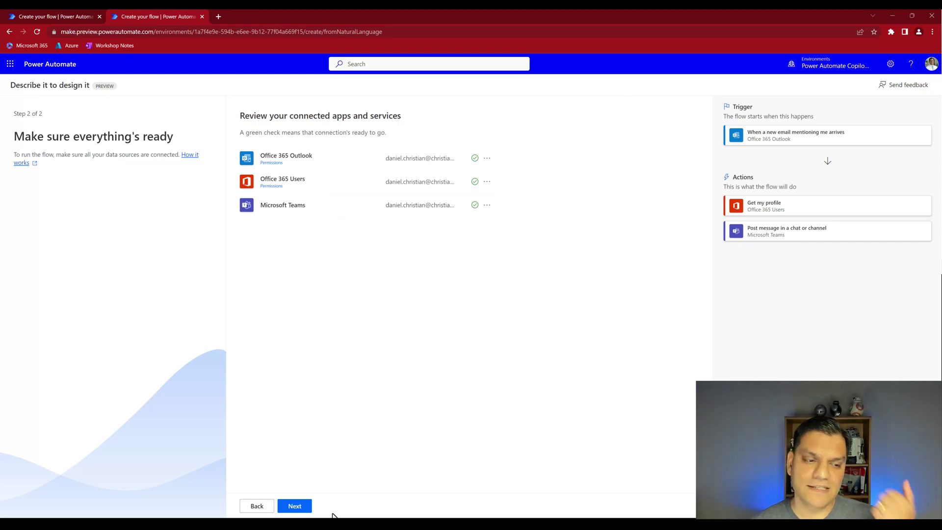
- Generate the flow from the reviewed connections and examine the details of its email mention trigger and Get my profile action
{"action": "left_click", "coordinate": [295, 505]}
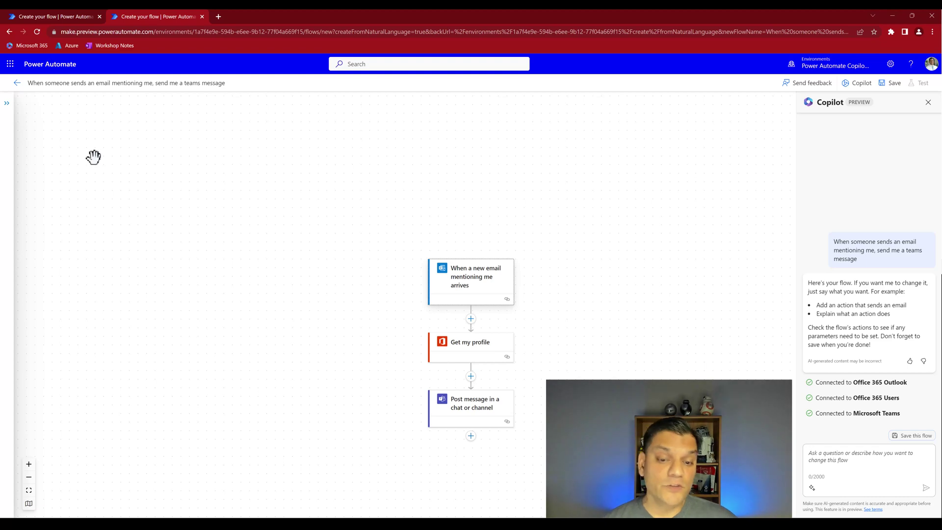
{"action": "left_click", "coordinate": [503, 304]}
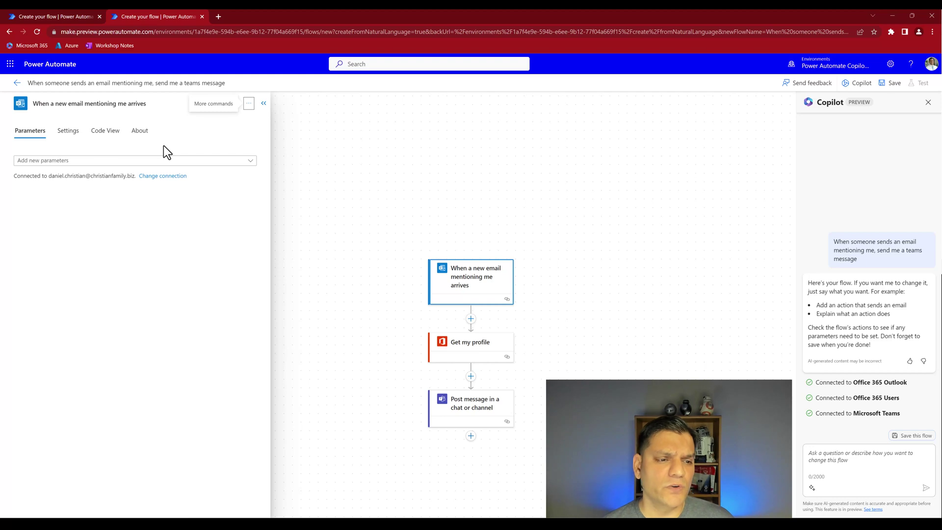
{"action": "left_click", "coordinate": [145, 137]}
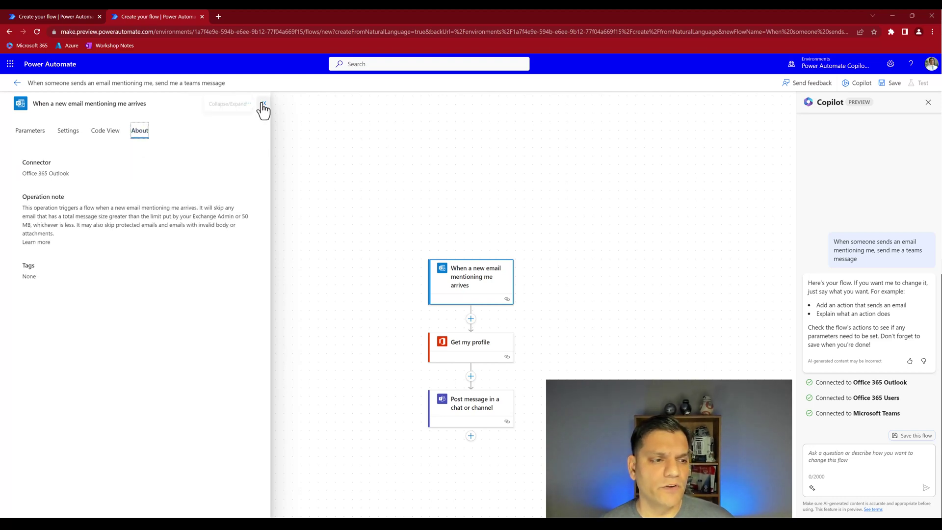
{"action": "left_click", "coordinate": [494, 354]}
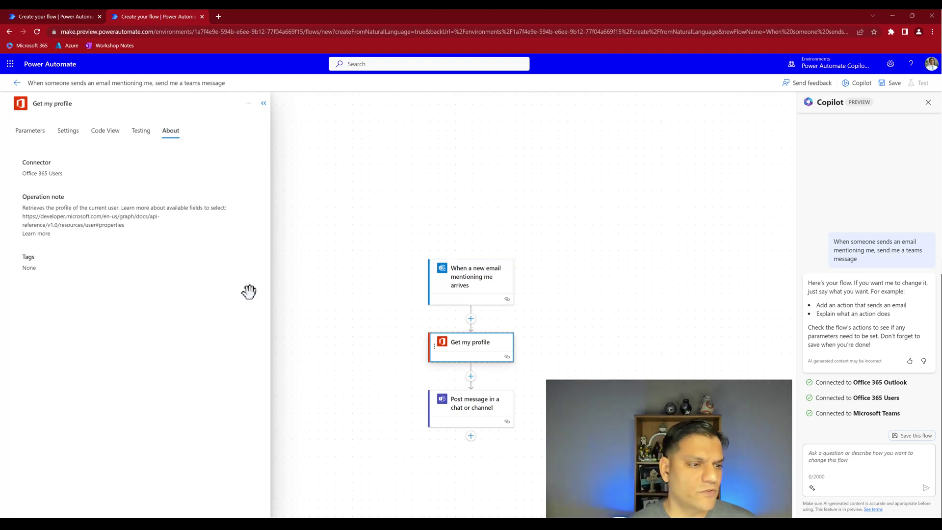
{"action": "left_click", "coordinate": [45, 132]}
{"action": "left_click", "coordinate": [68, 133]}
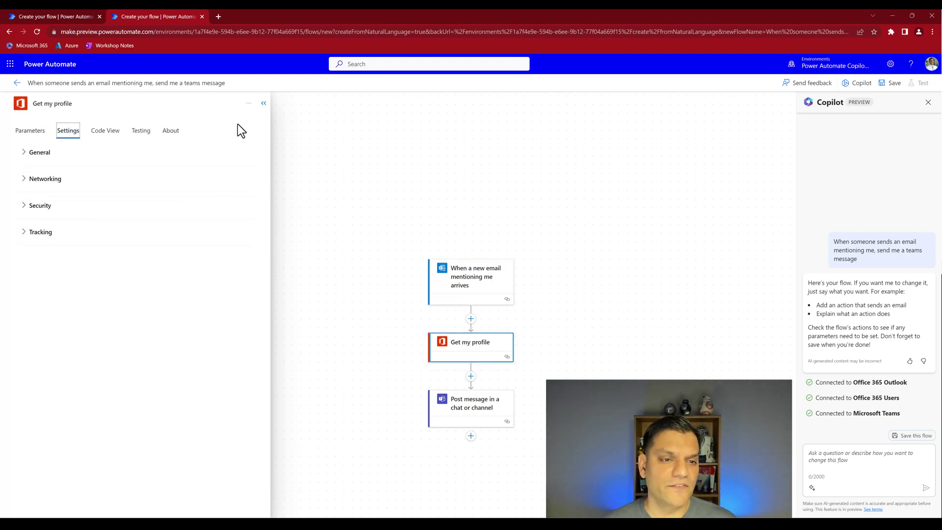
{"action": "left_click", "coordinate": [264, 103]}
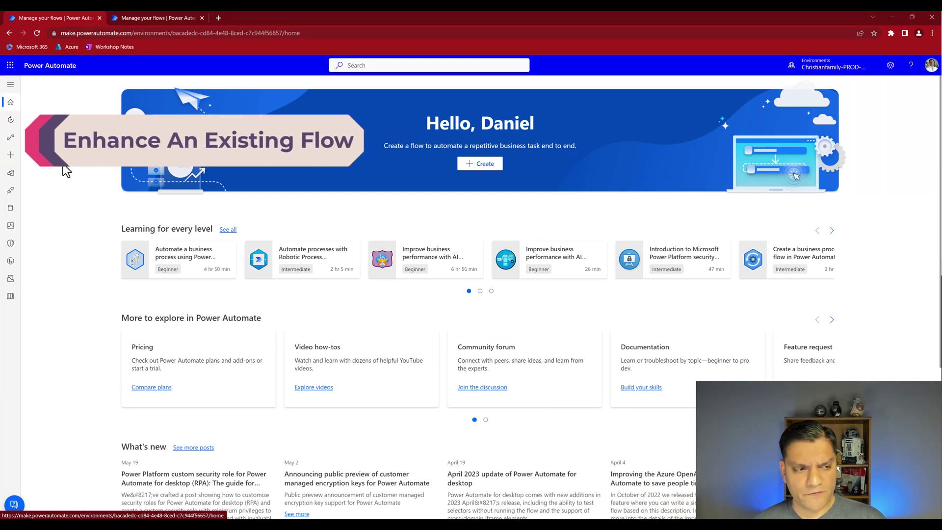
- Open the production flow "Send email from SharePoint using HTTP action with trigger from List" for editing
{"action": "left_click", "coordinate": [12, 137]}
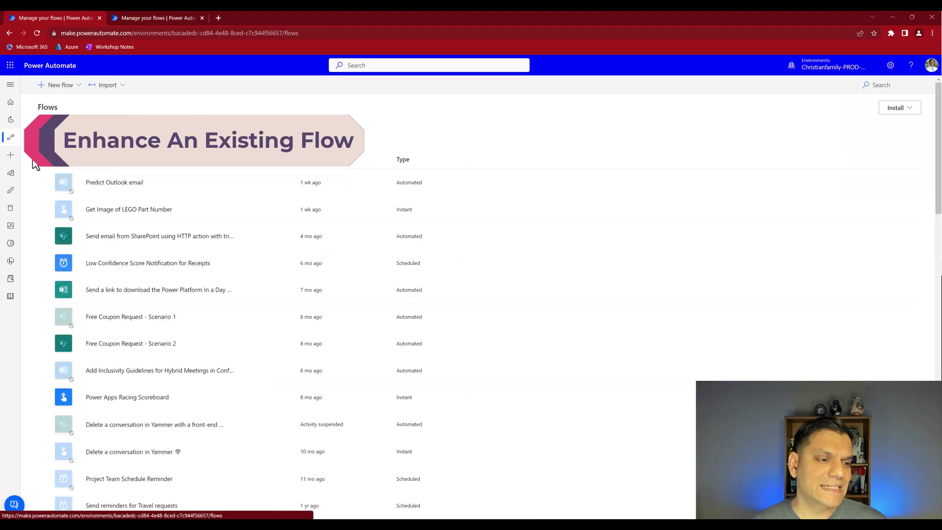
{"action": "left_click", "coordinate": [181, 247]}
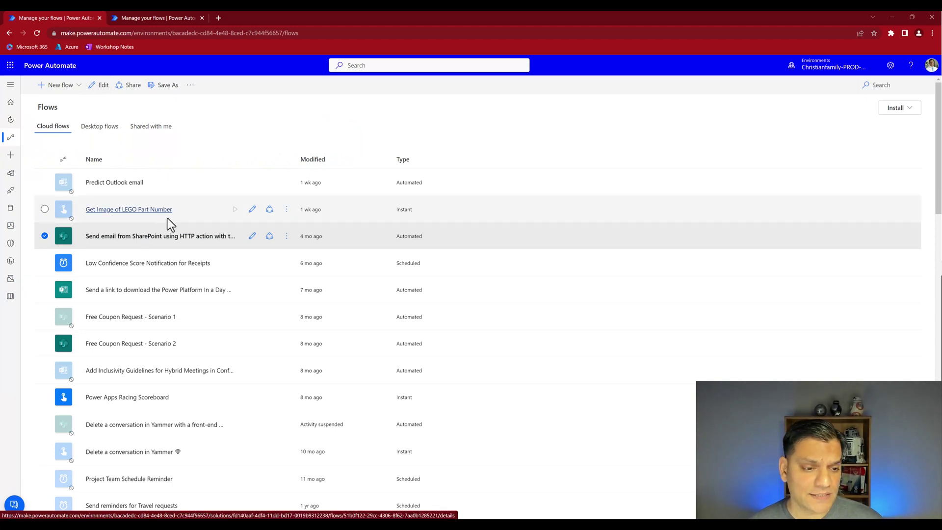
{"action": "left_click", "coordinate": [166, 237]}
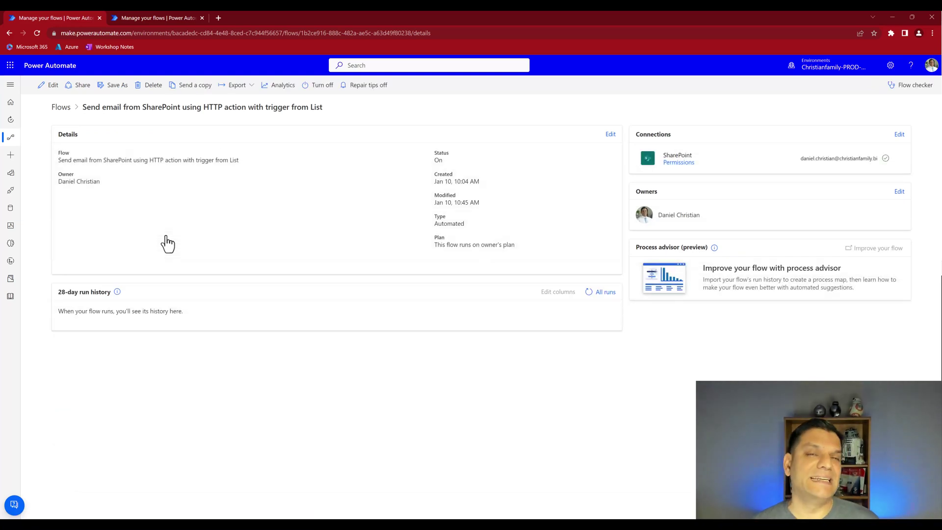
{"action": "left_click", "coordinate": [52, 86]}
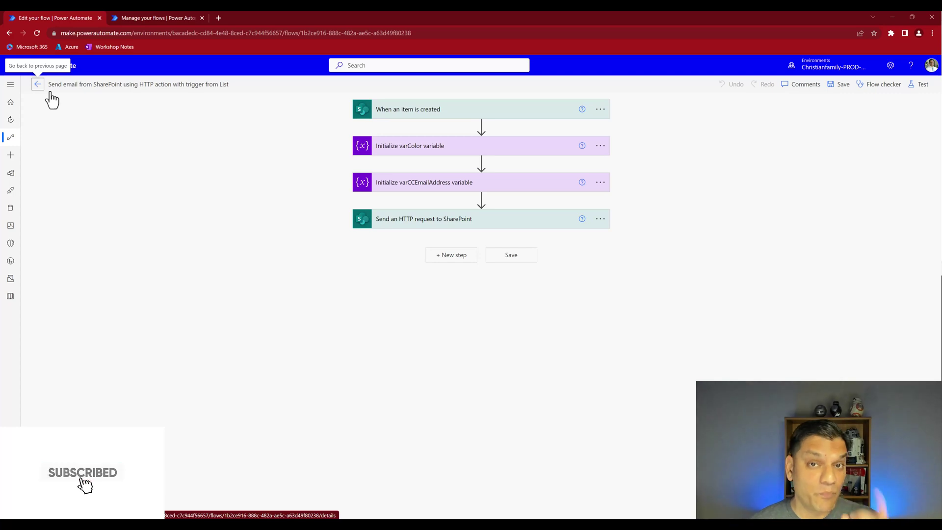
- Select the "Create a task in Planner from Microsoft Forms" flow in the Copilot environment and compare its Edit command with the production environment's
{"action": "left_click", "coordinate": [166, 20]}
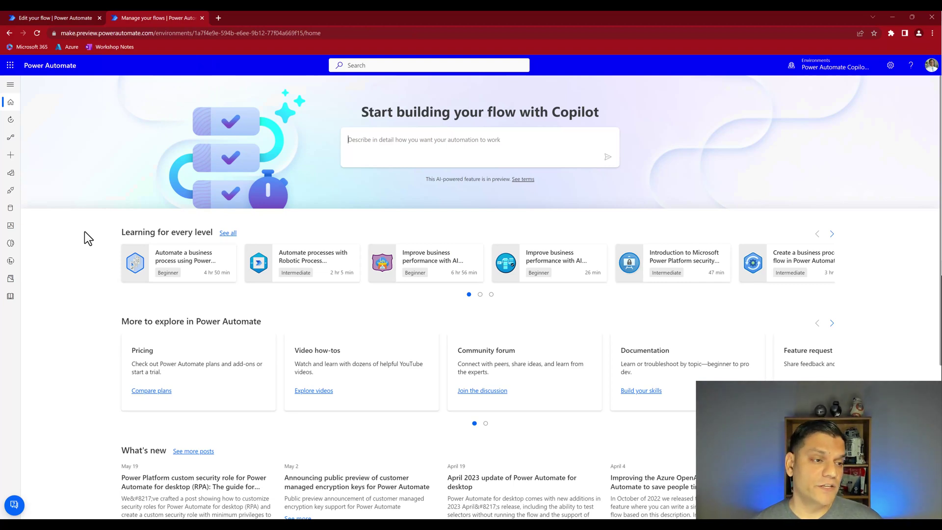
{"action": "left_click", "coordinate": [13, 140]}
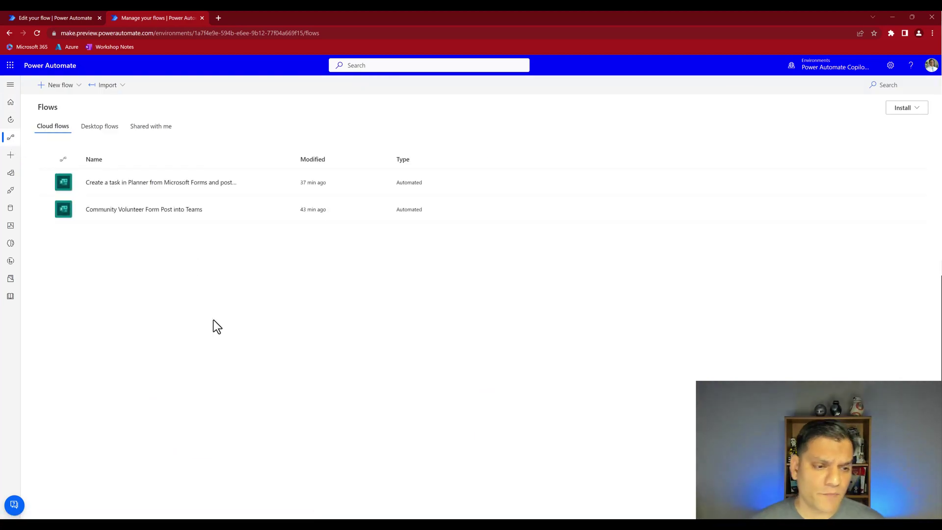
{"action": "left_click", "coordinate": [249, 193]}
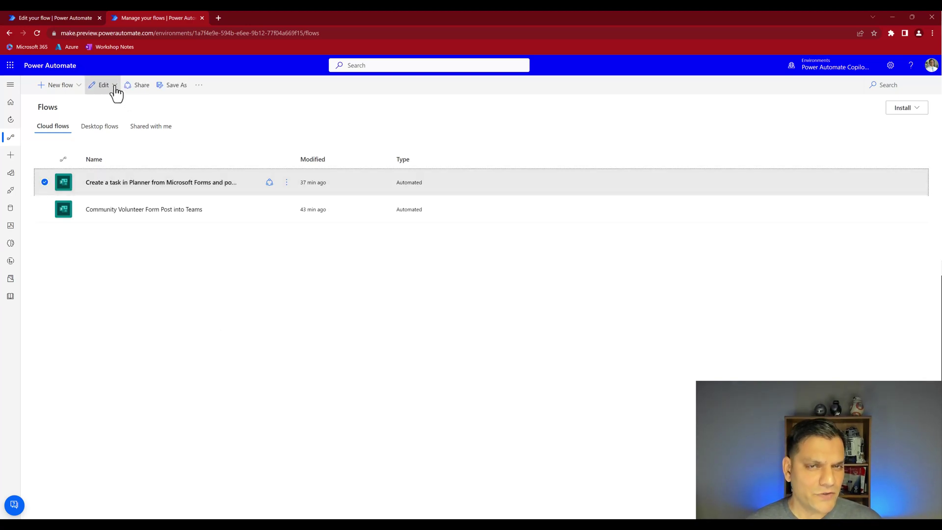
{"action": "left_click", "coordinate": [44, 17]}
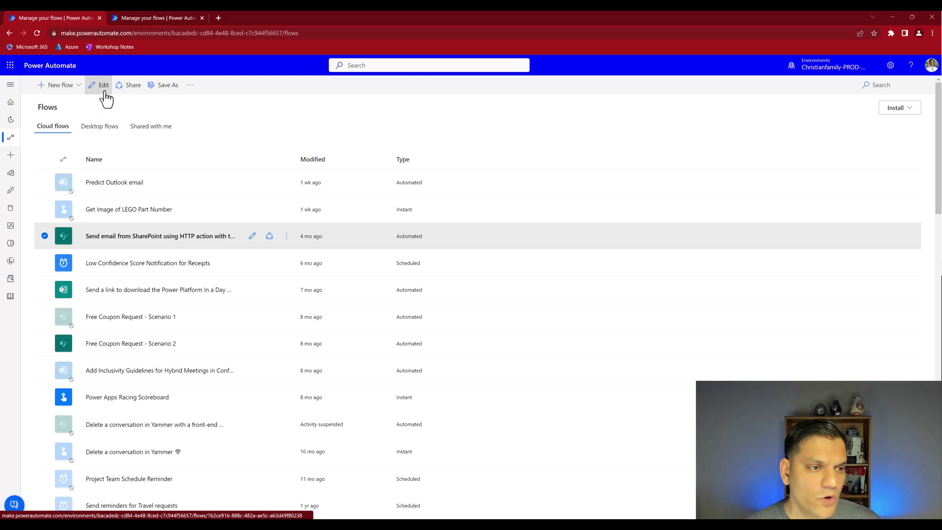
{"action": "left_click", "coordinate": [149, 17]}
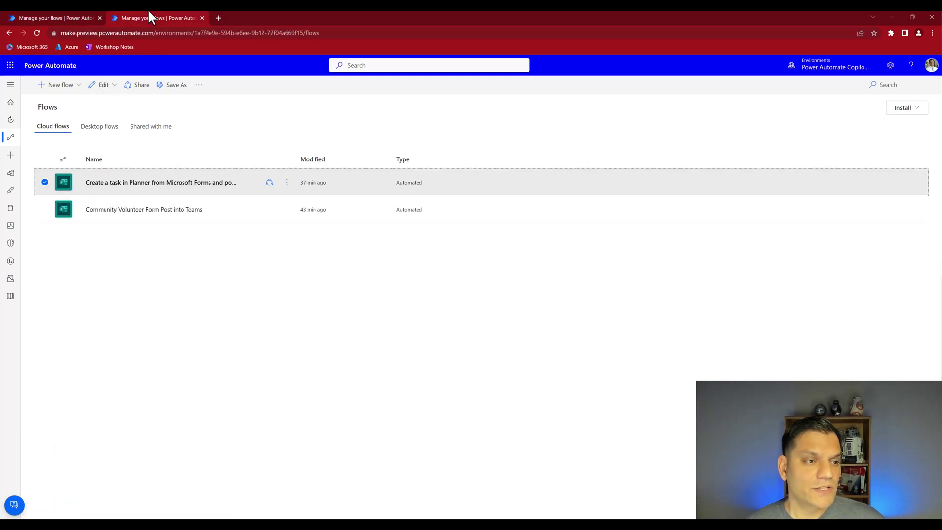
- Open the Planner task flow with the classic designer, examine its layout, and return to its details page
{"action": "left_click", "coordinate": [116, 93]}
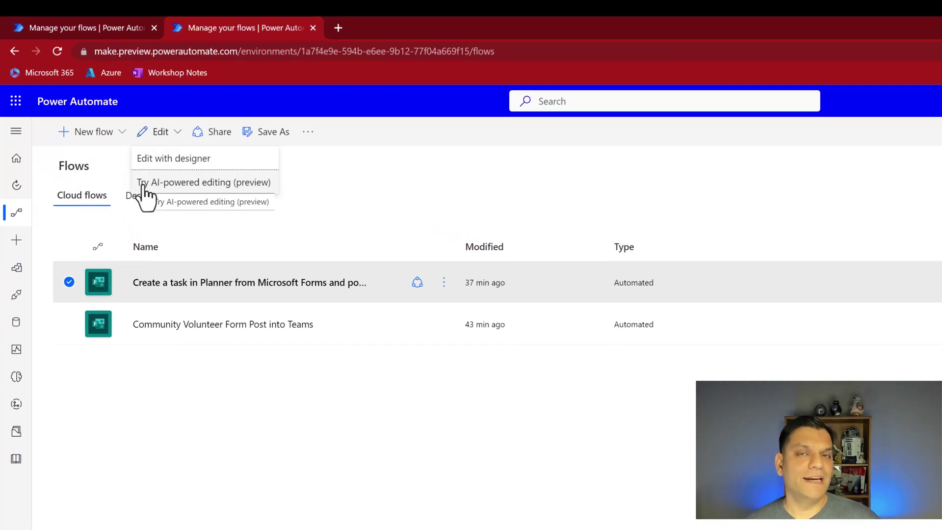
{"action": "left_click", "coordinate": [164, 163]}
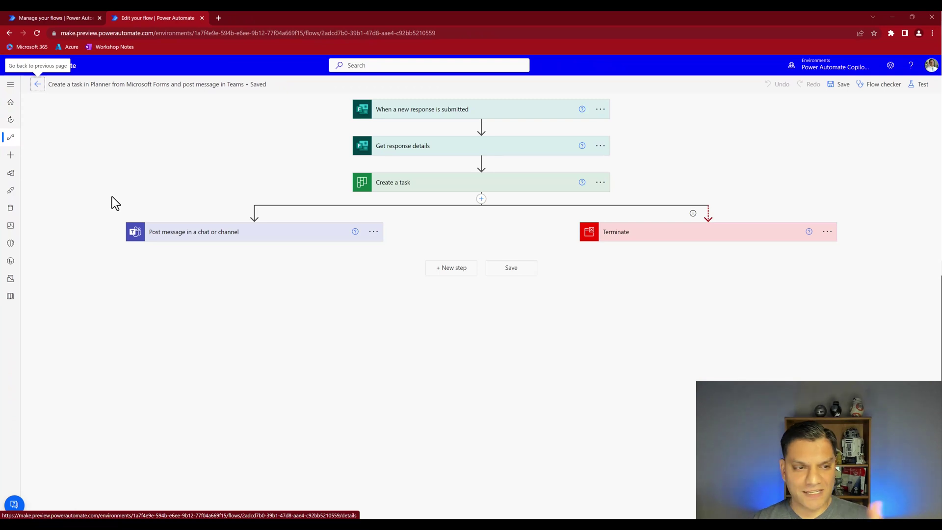
{"action": "left_click", "coordinate": [37, 85]}
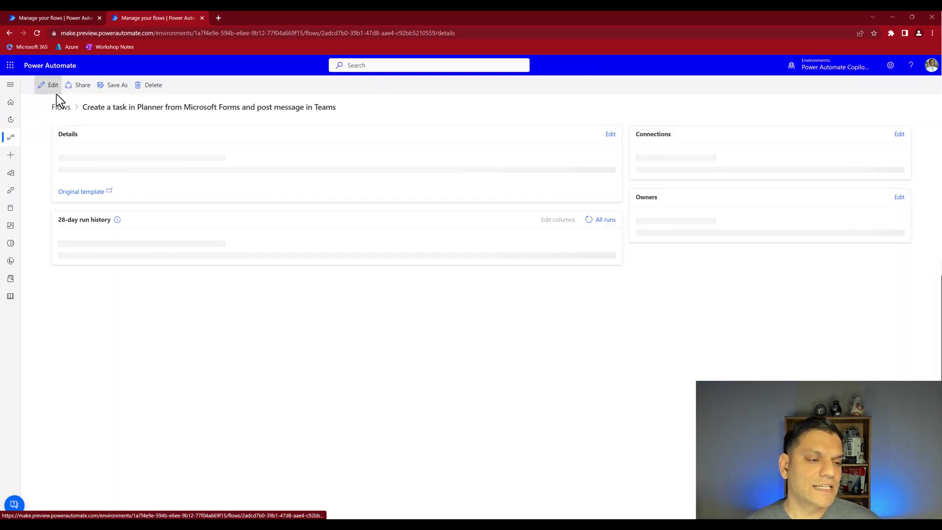
- Open the Planner task flow with AI-powered editing (preview) and bring all its actions into view
{"action": "left_click", "coordinate": [63, 94]}
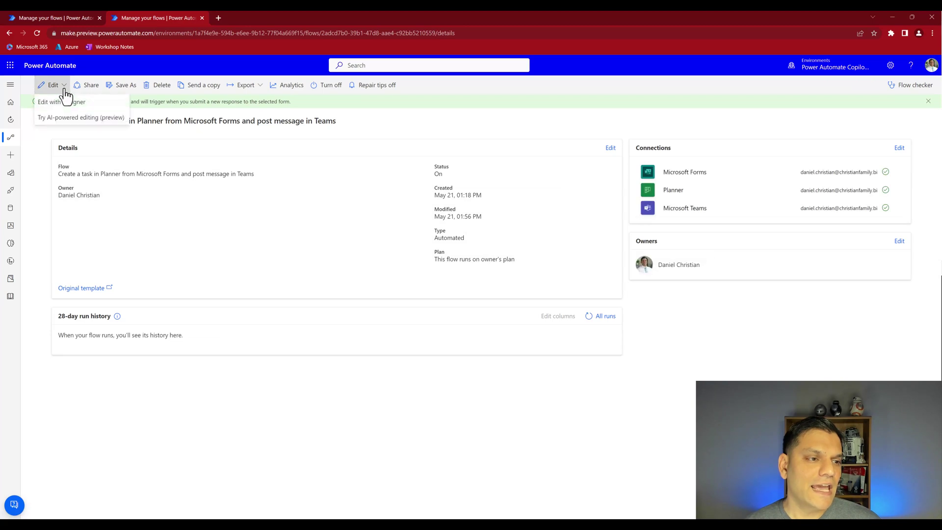
{"action": "left_click", "coordinate": [52, 118]}
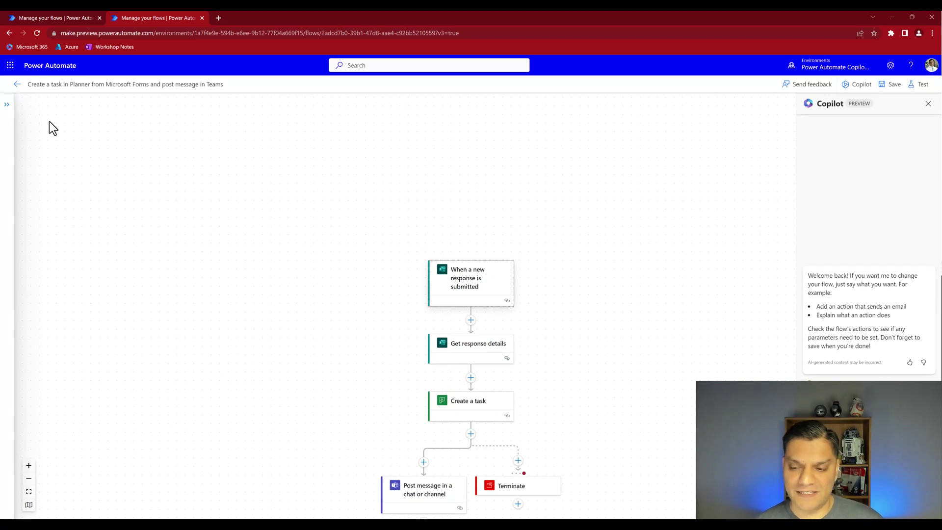
{"action": "scroll", "coordinate": [185, 103], "scroll_direction": "down", "scroll_amount": 1}
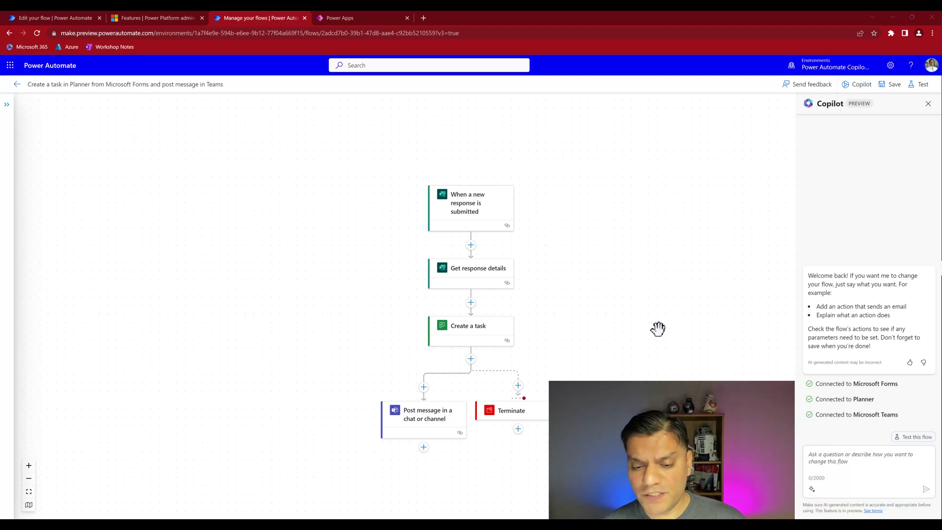
- Ask Copilot to "Add a comment after the create a task step" and examine the added comment action's settings
{"action": "left_click", "coordinate": [839, 466]}
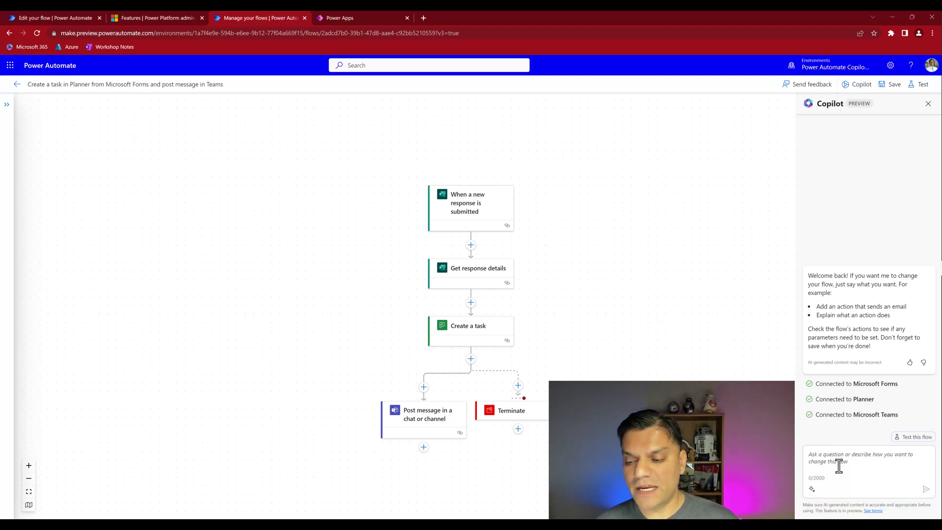
{"action": "type", "text": "Add a comment after the create a task step"}
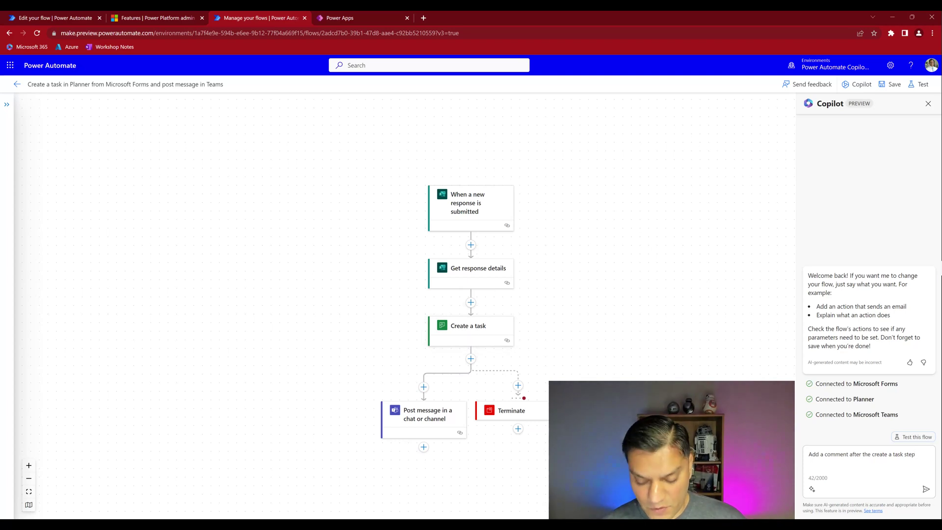
{"action": "key", "text": "Return"}
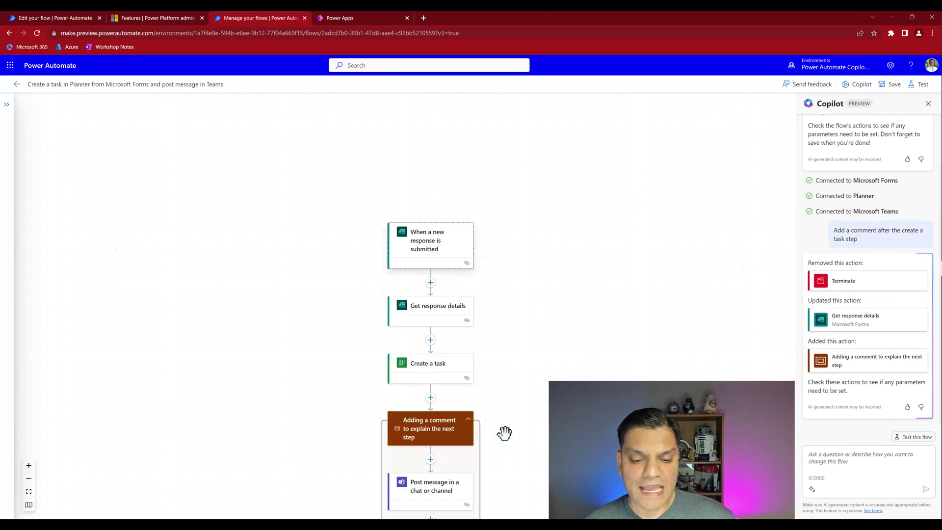
{"action": "scroll", "coordinate": [504, 433], "scroll_direction": "down", "scroll_amount": 2}
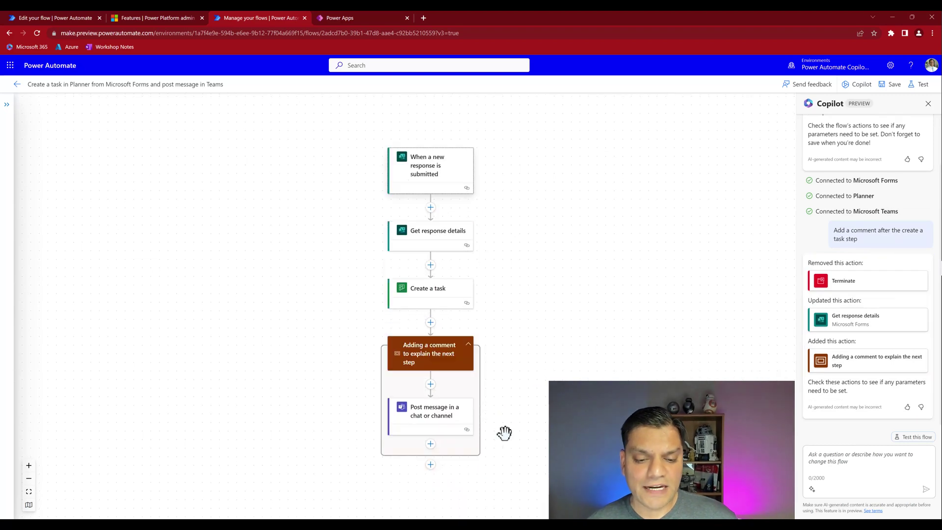
{"action": "left_click", "coordinate": [443, 368]}
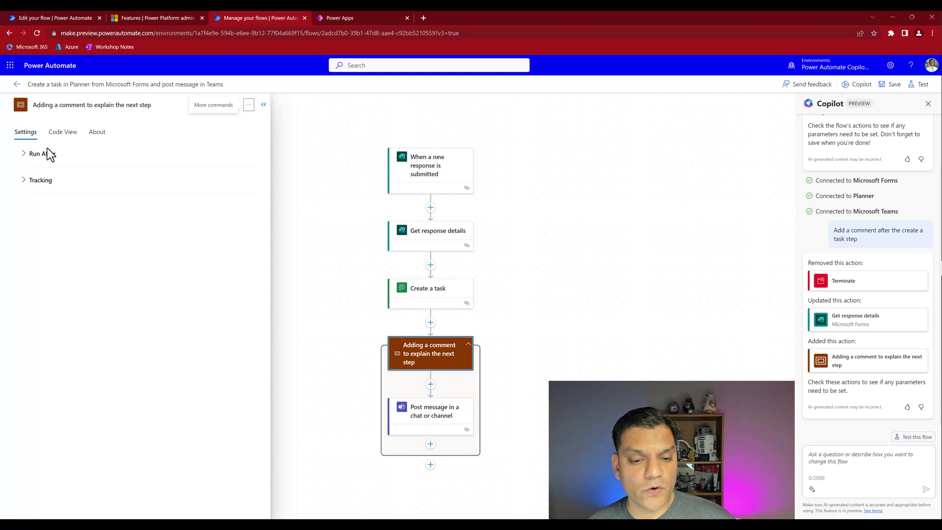
{"action": "left_click", "coordinate": [264, 105]}
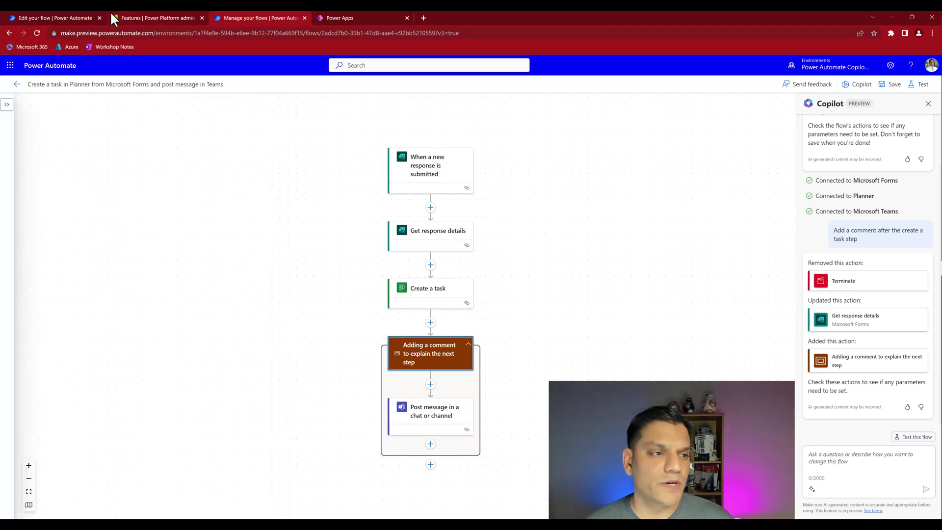
- Insert a new step after the trigger in the production SharePoint email flow and examine the operation chooser
{"action": "left_click", "coordinate": [85, 19]}
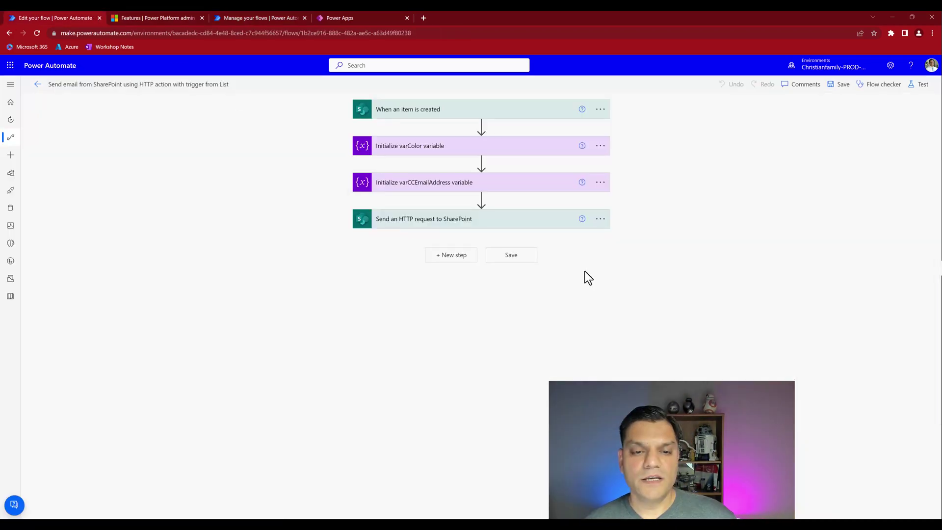
{"action": "left_click", "coordinate": [481, 126]}
{"action": "left_click", "coordinate": [483, 139]}
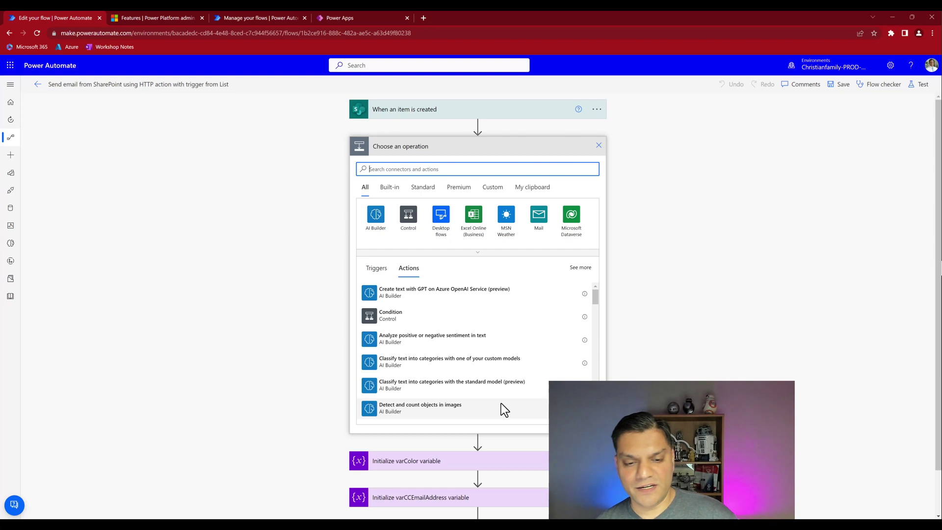
{"action": "scroll", "coordinate": [686, 377], "scroll_direction": "down", "scroll_amount": 1}
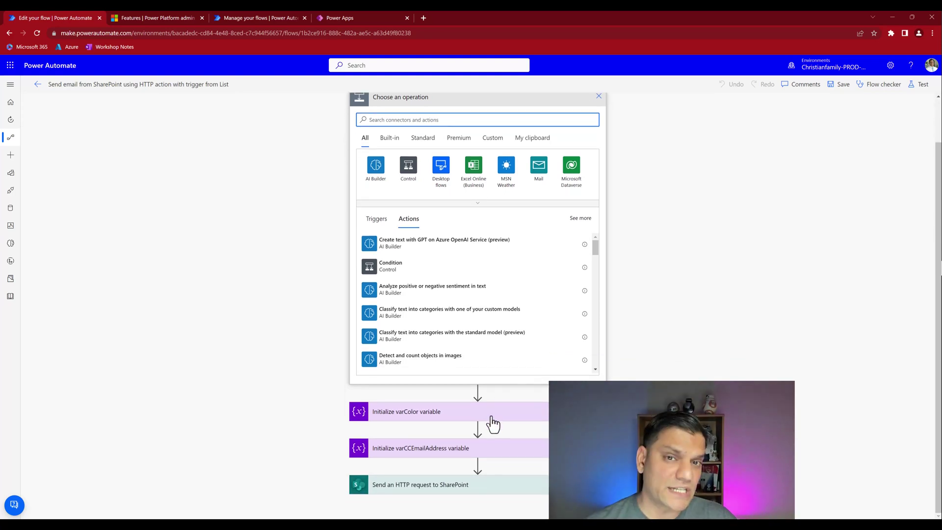
{"action": "scroll", "coordinate": [636, 354], "scroll_direction": "up", "scroll_amount": 1}
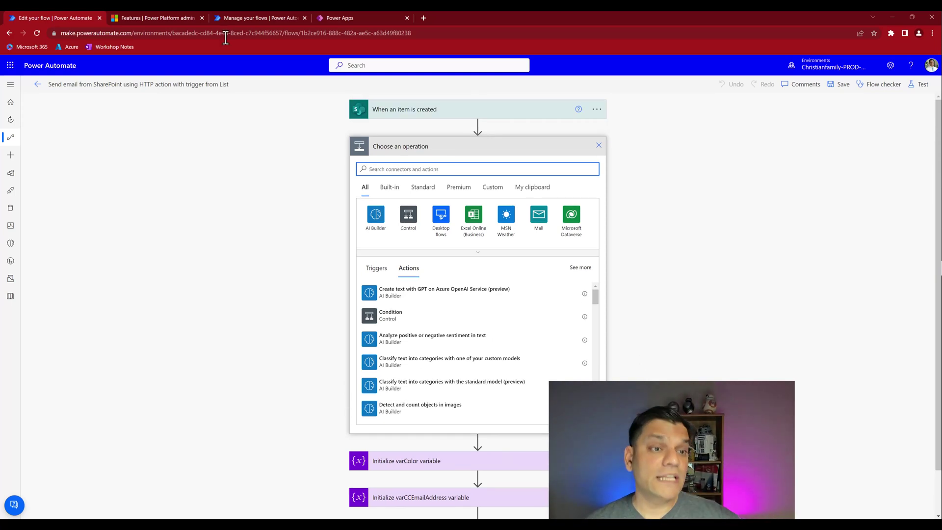
- In the Copilot flow, start adding an action between Get response details and Create a task, and view the Action Type options
{"action": "left_click", "coordinate": [236, 18]}
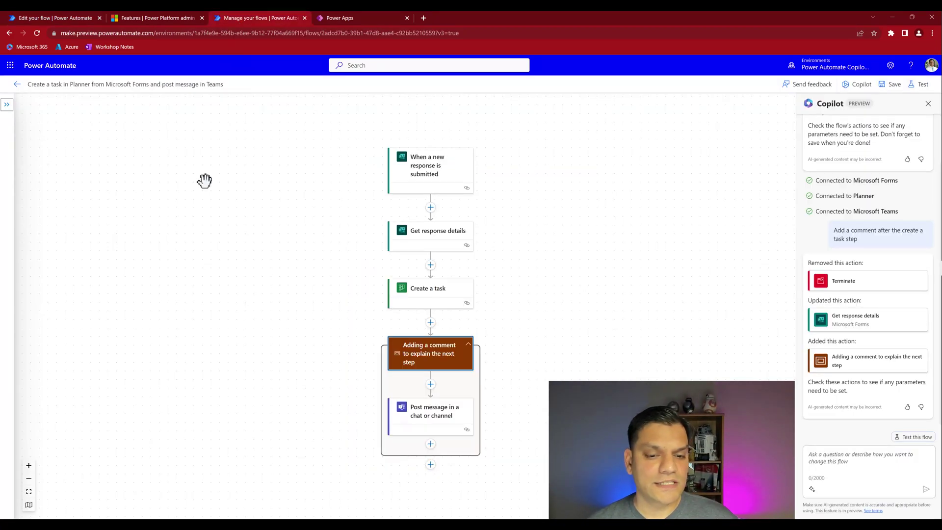
{"action": "left_click", "coordinate": [430, 265]}
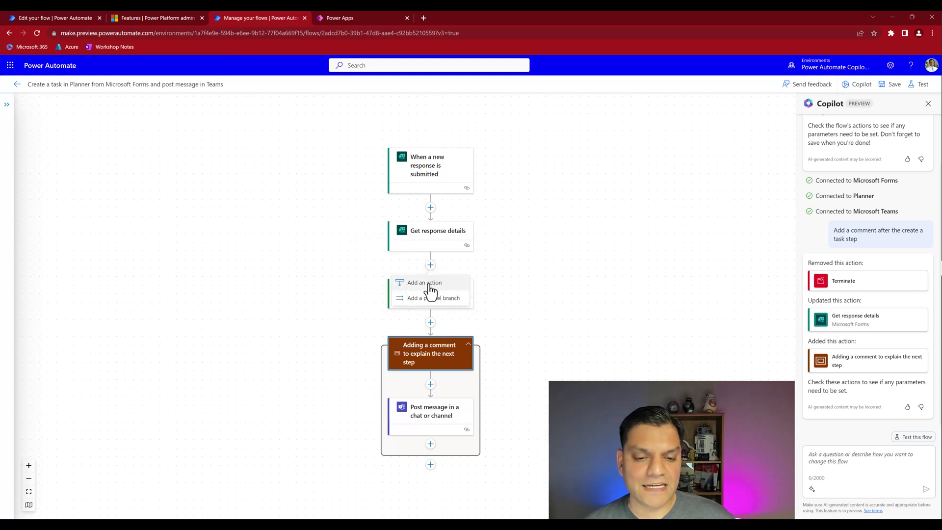
{"action": "left_click", "coordinate": [425, 283]}
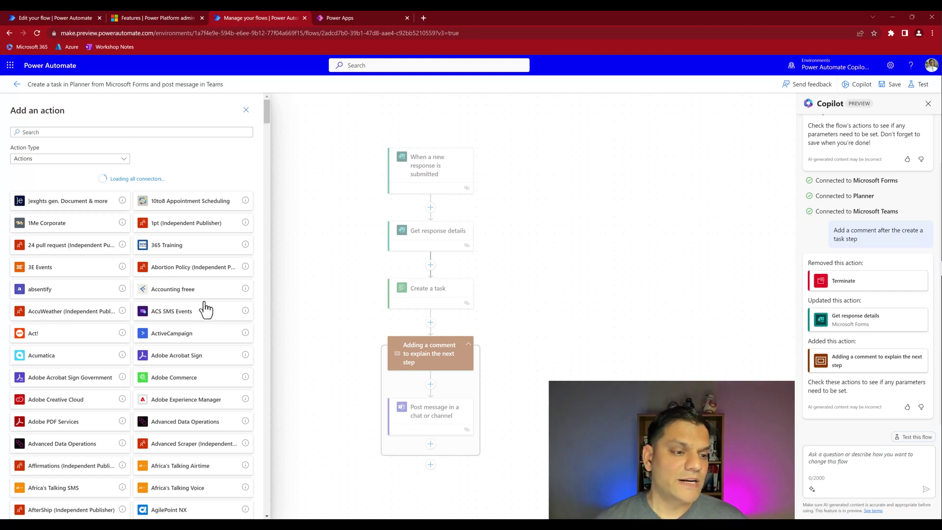
{"action": "left_click", "coordinate": [114, 160]}
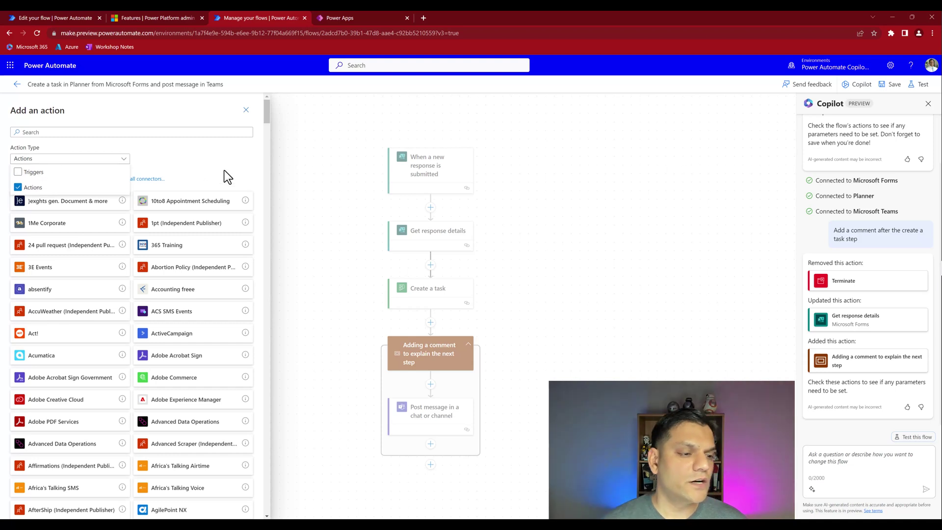
- Close the action chooser, start inserting a new step between the form trigger and Get response details, and check the Action Type options
{"action": "left_click", "coordinate": [190, 188]}
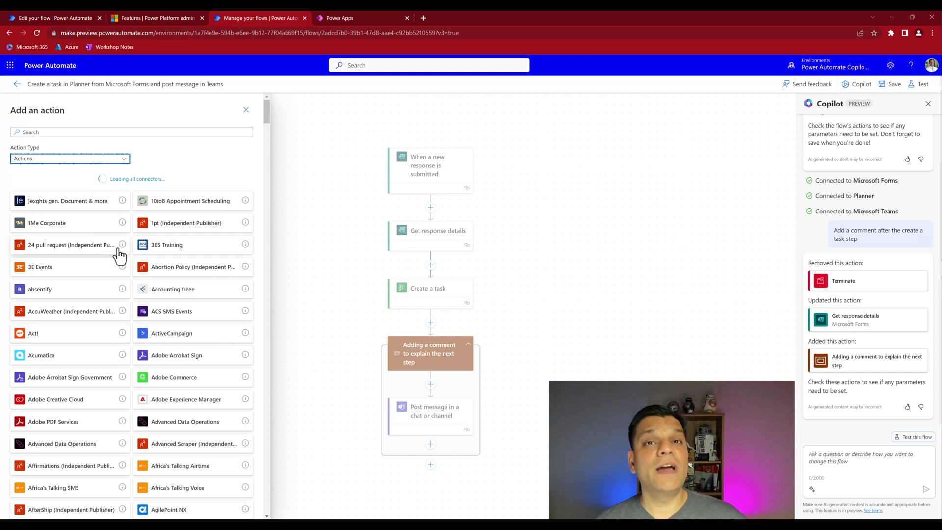
{"action": "left_click", "coordinate": [305, 149]}
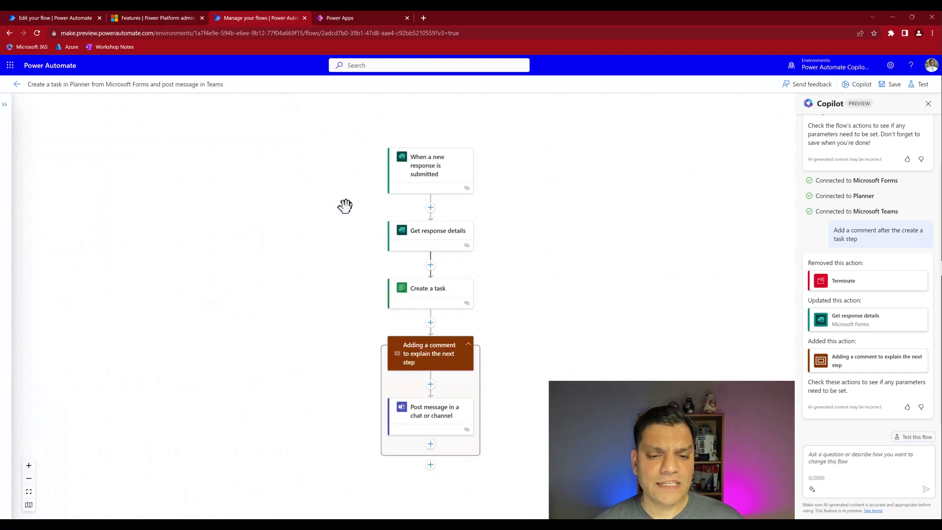
{"action": "left_click", "coordinate": [431, 208]}
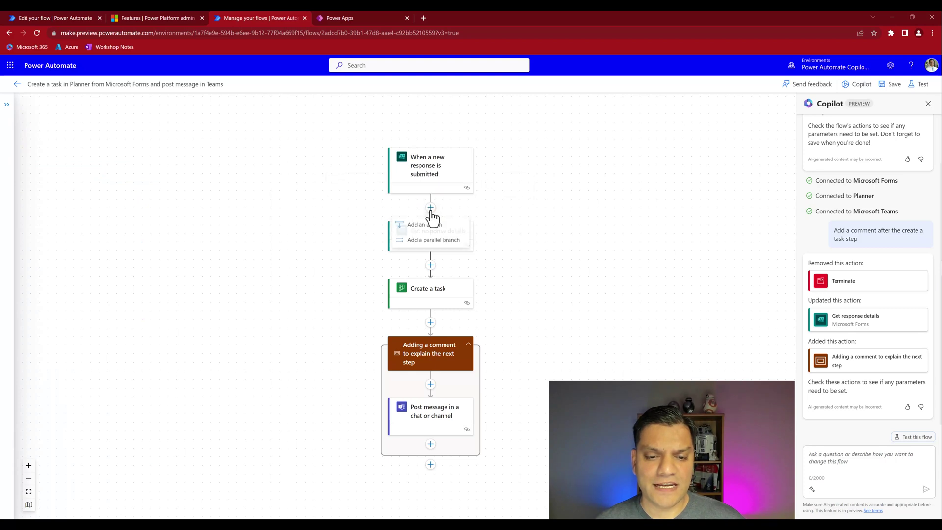
{"action": "left_click", "coordinate": [422, 240]}
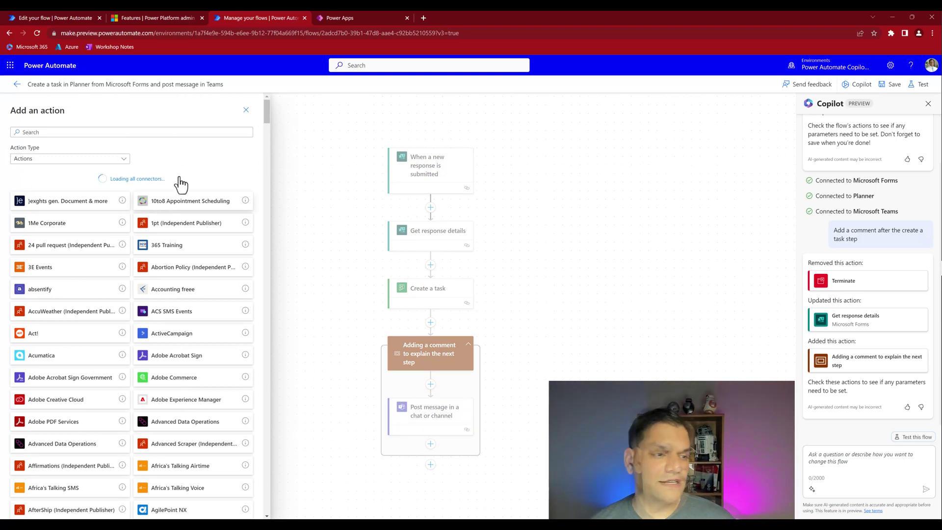
{"action": "left_click", "coordinate": [124, 160]}
{"action": "left_click", "coordinate": [123, 159]}
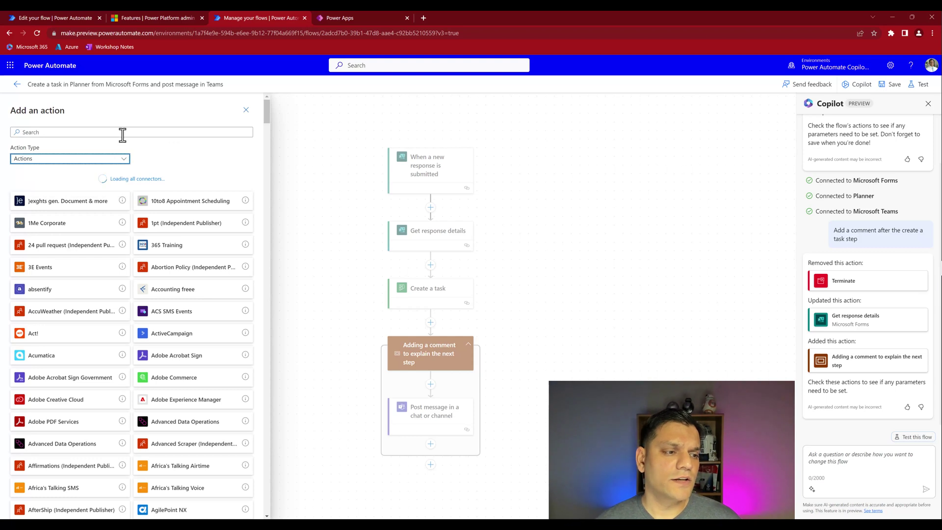
- Search the Copilot flow's available actions for "Condi" and compare the results with the production SharePoint email flow's operation chooser
{"action": "left_click", "coordinate": [123, 132]}
{"action": "type", "text": "c"}
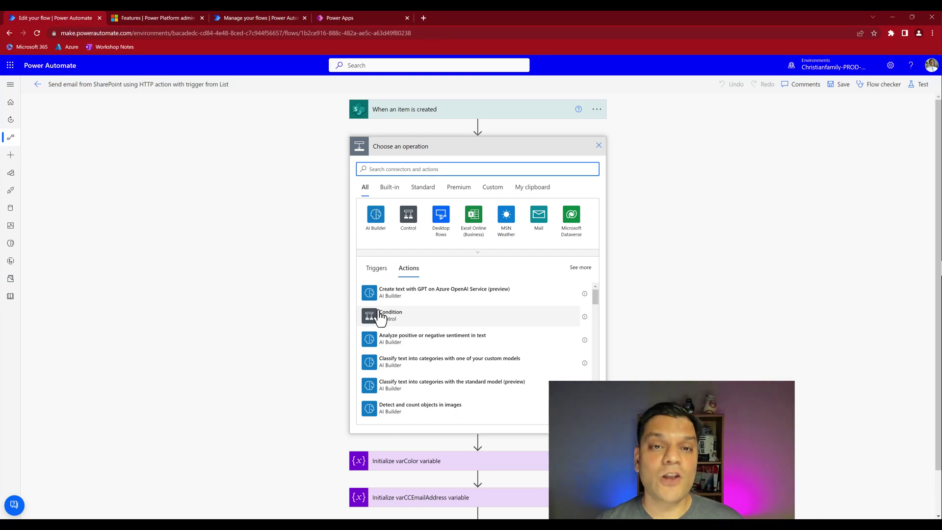
{"action": "left_click", "coordinate": [240, 18]}
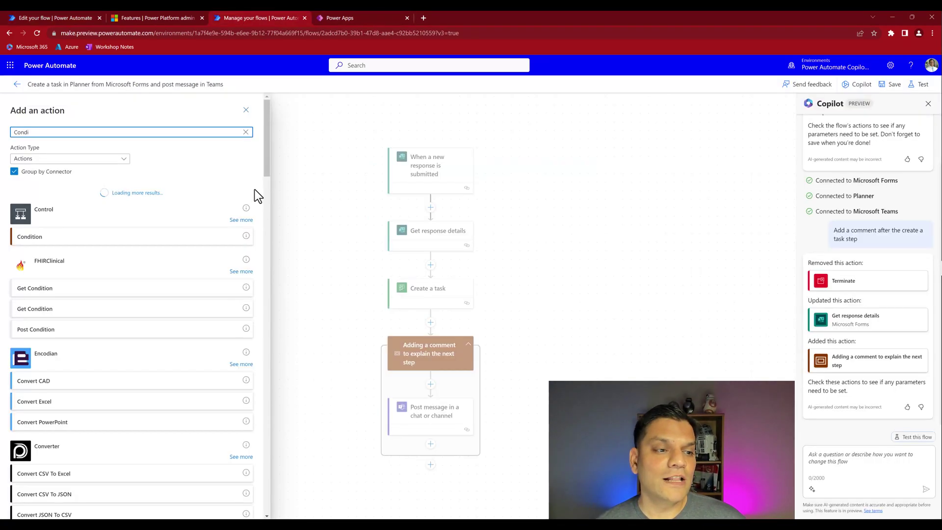